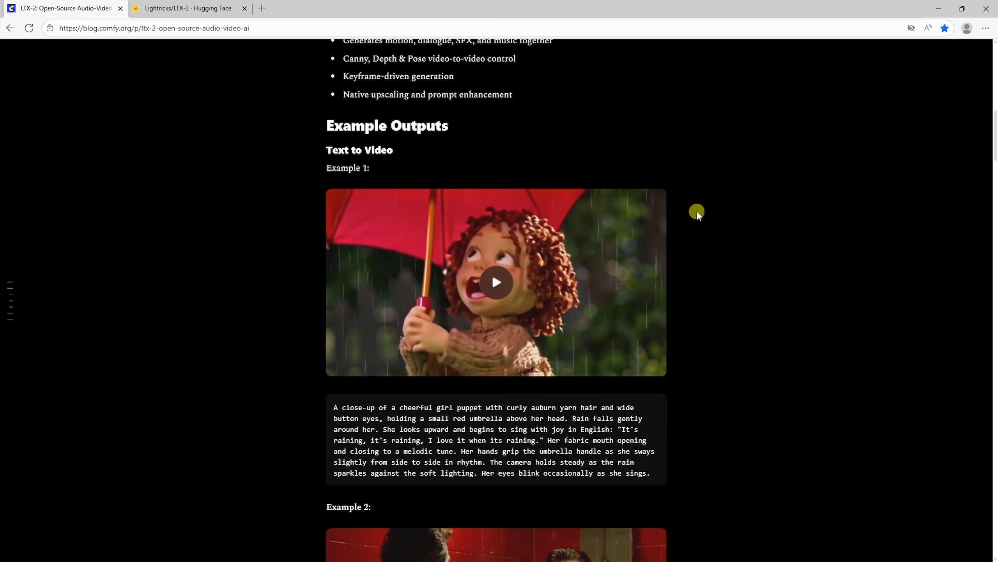
Step: Review the text-to-video and image-to-video example outputs in the LTX-2 blog post
scroll(696, 271, down, 7)
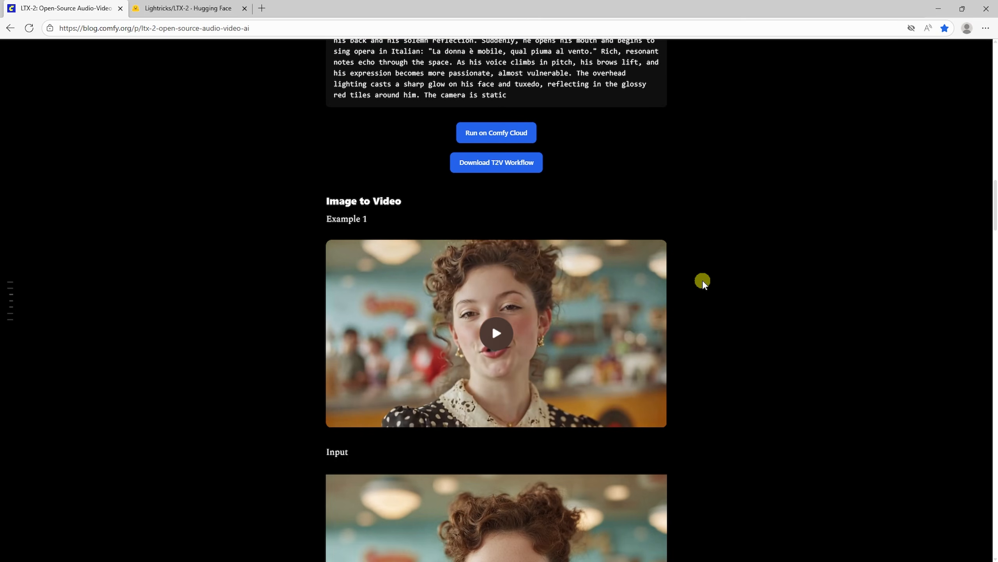
scroll(703, 282, down, 10)
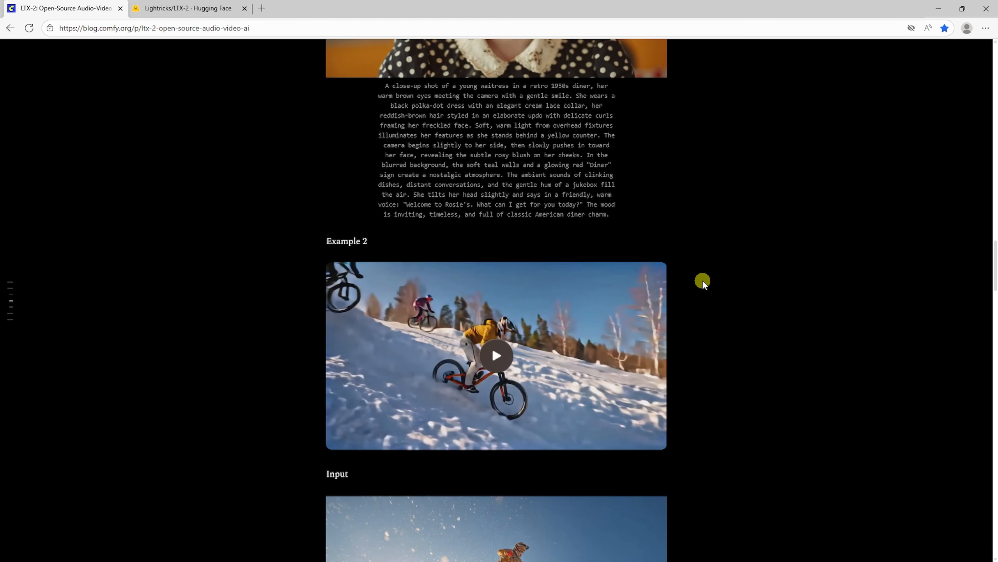
scroll(701, 281, down, 15)
Step: Switch to the LTX-2 page on Hugging Face, review its model checkpoints table, and look through the repository's file list
click(189, 8)
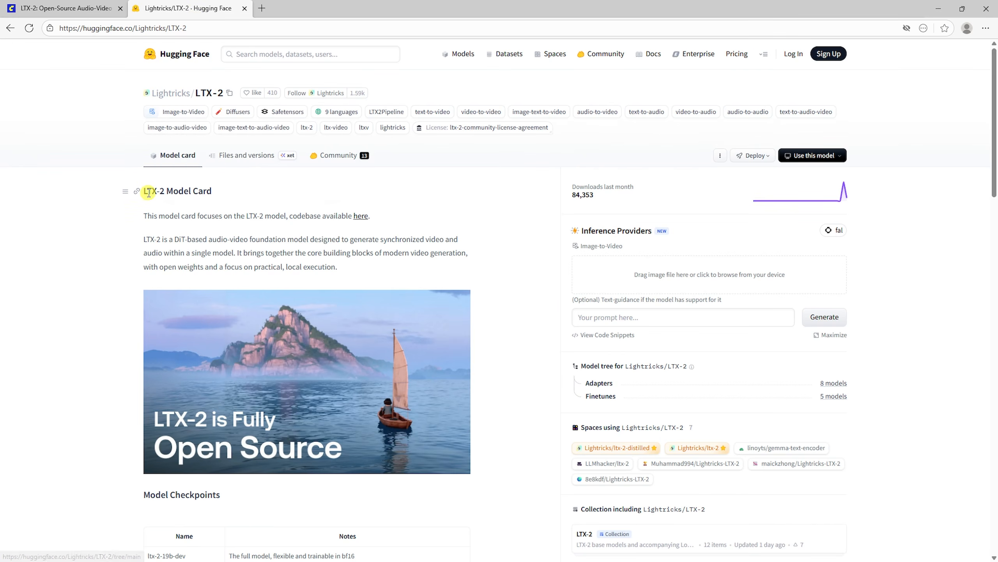
drag(144, 192, 267, 199)
scroll(267, 203, down, 7)
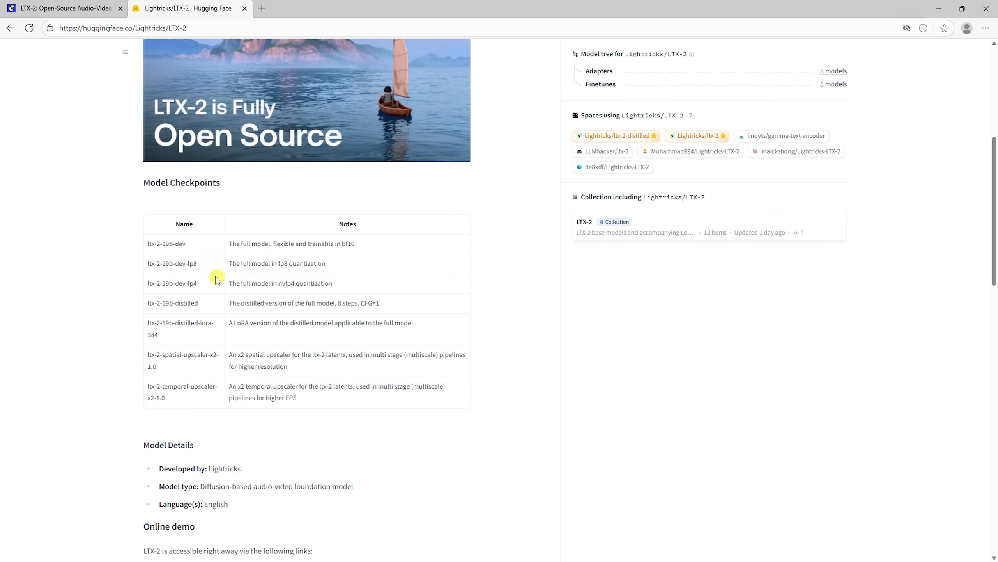
drag(187, 248, 147, 243)
drag(197, 264, 147, 264)
drag(219, 287, 134, 287)
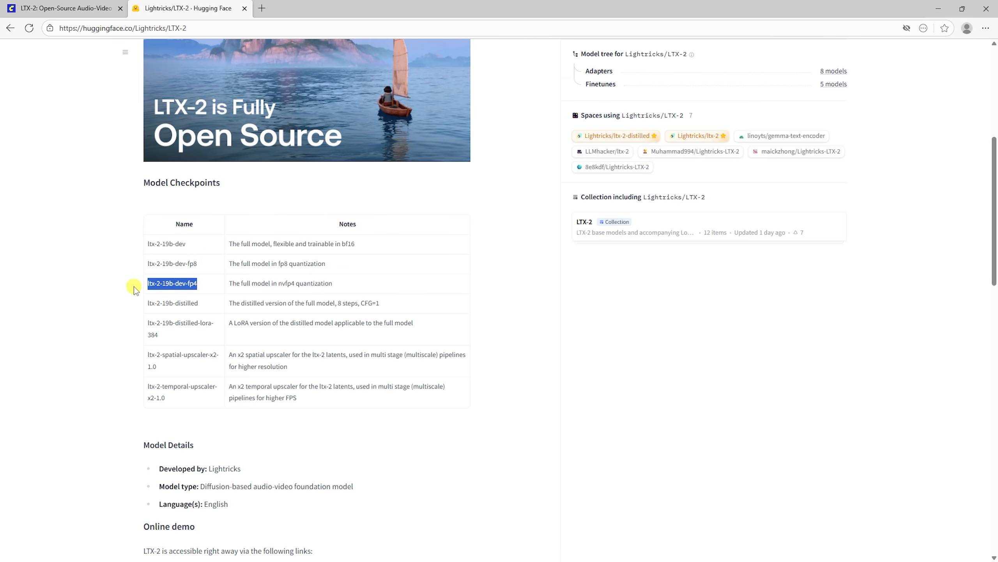
click(367, 408)
click(248, 158)
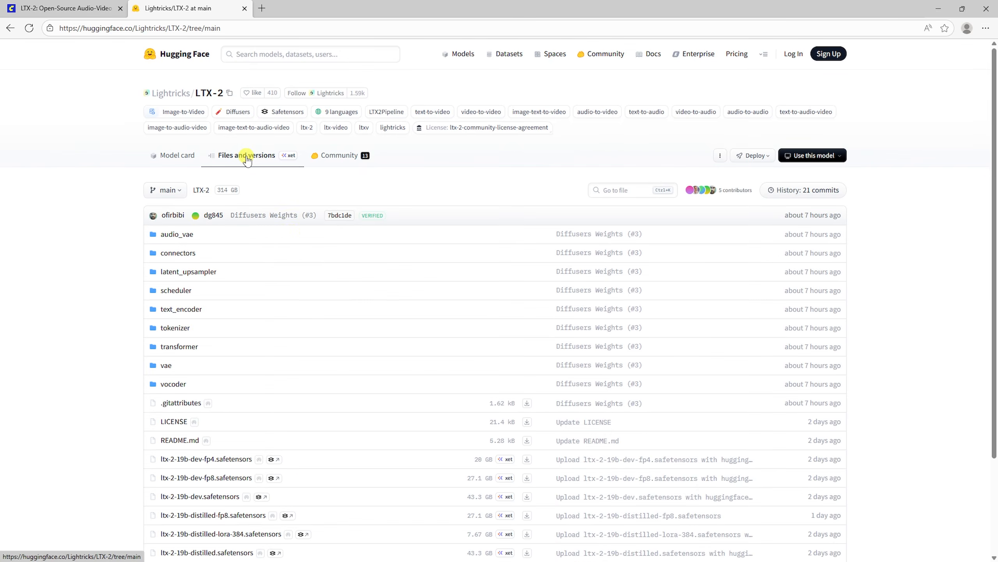
scroll(250, 159, down, 3)
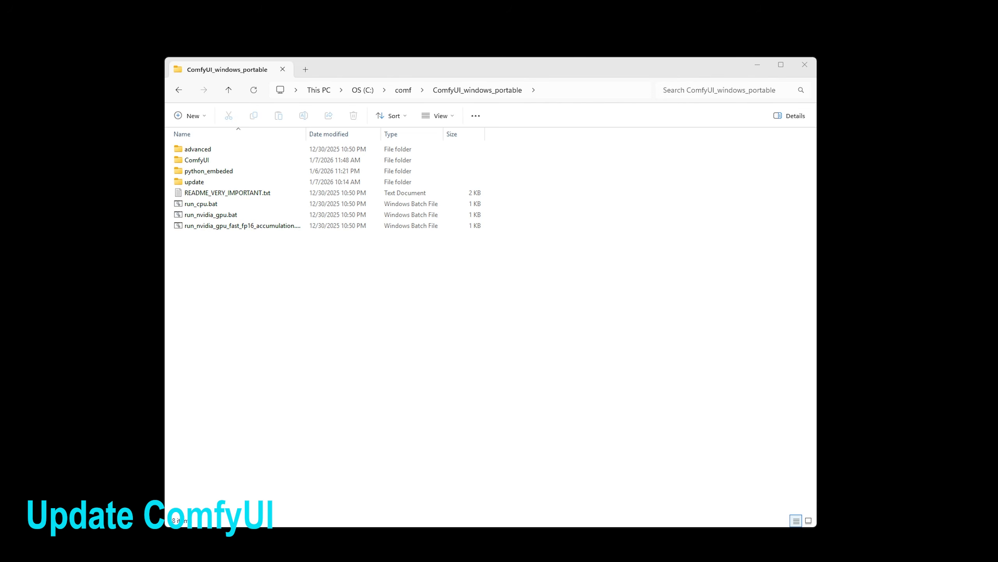
Step: Run update_comfyui.bat from the update folder of ComfyUI_windows_portable
double_click(250, 182)
double_click(249, 173)
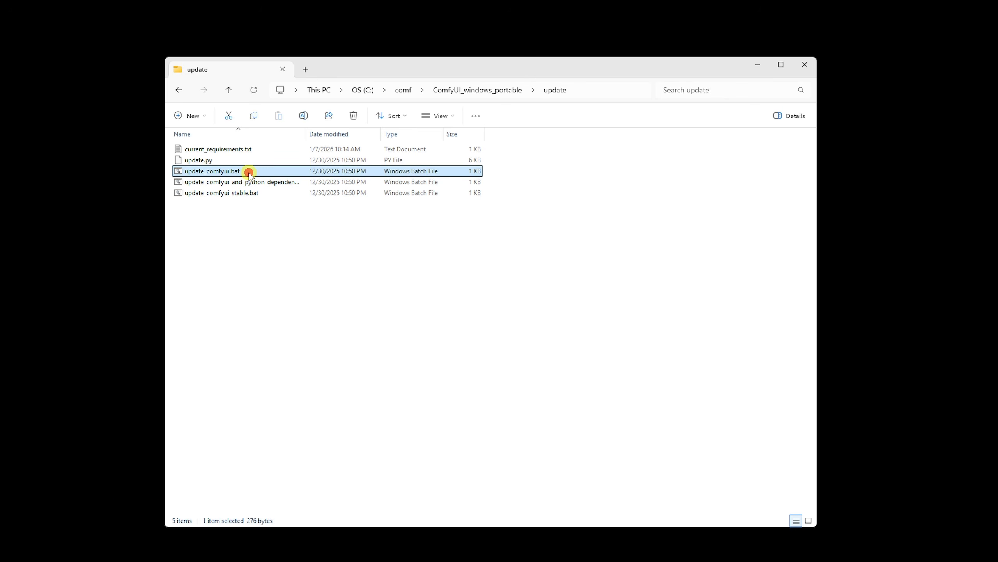
drag(352, 111, 182, 105)
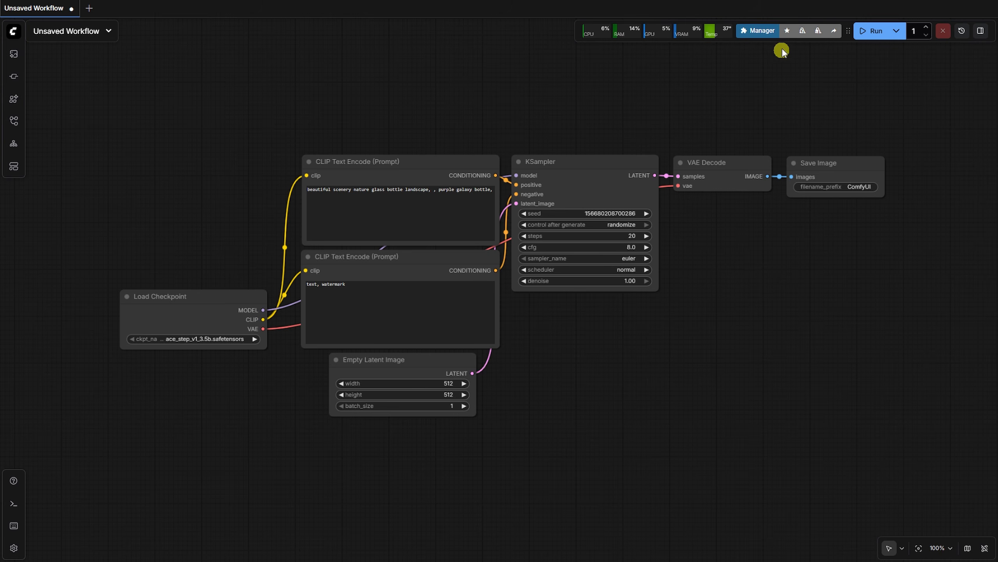
Step: Switch to ComfyUI and check the installed version in the ComfyUI Manager's news text
click(759, 31)
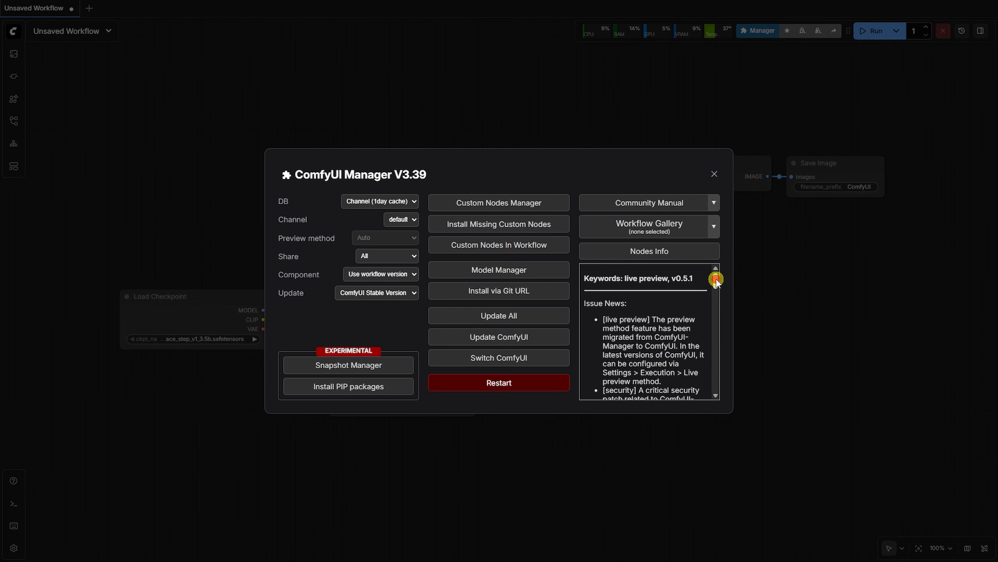
drag(716, 280, 711, 407)
drag(657, 388, 577, 373)
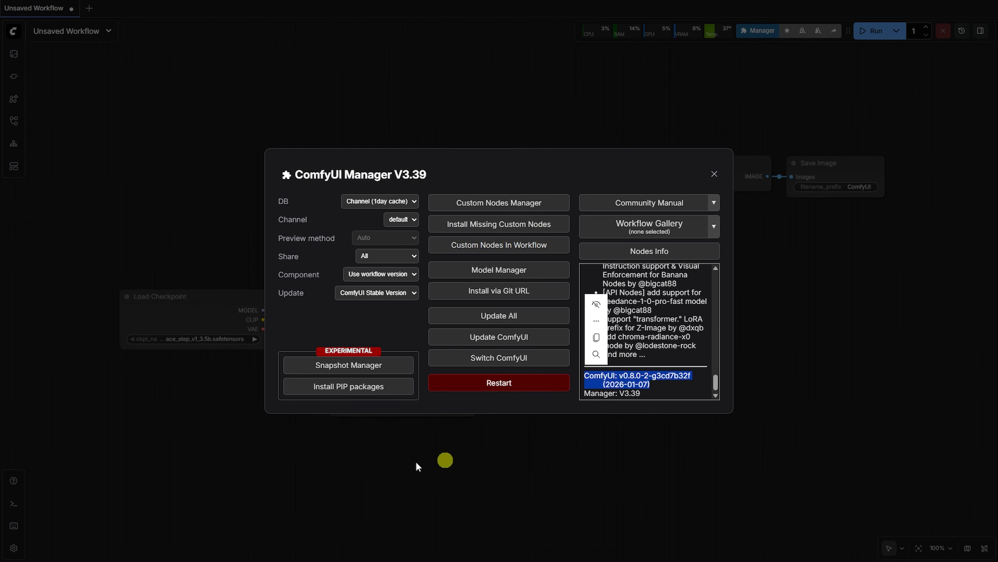
click(714, 174)
Step: Check the ComfyUI and frontend versions in the About section of the settings
click(13, 548)
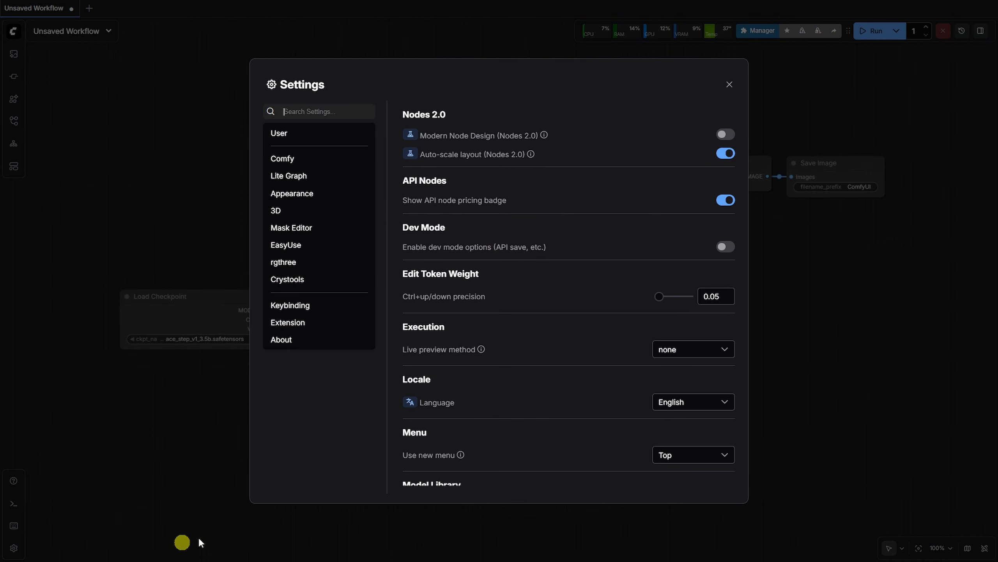
click(294, 340)
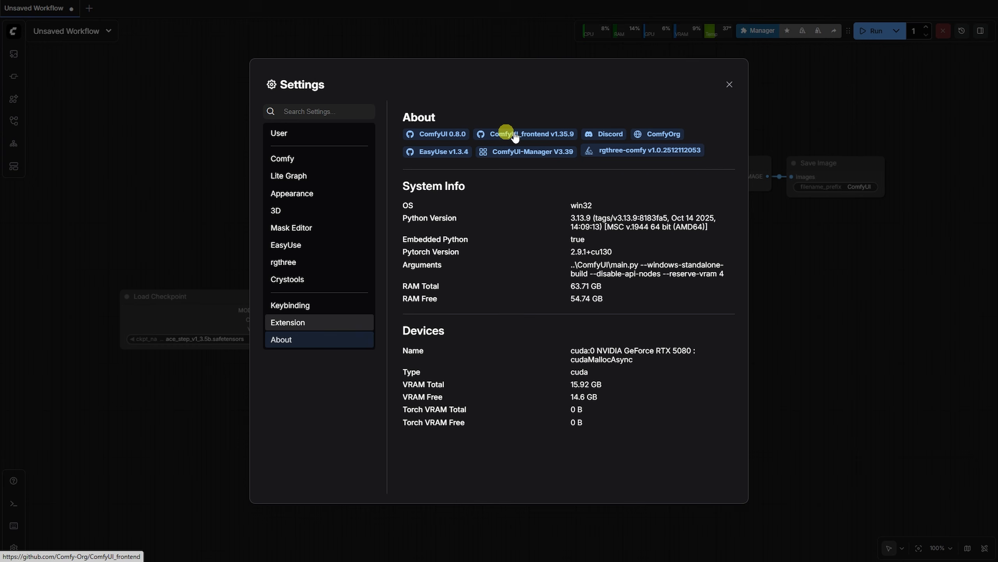
key(Escape)
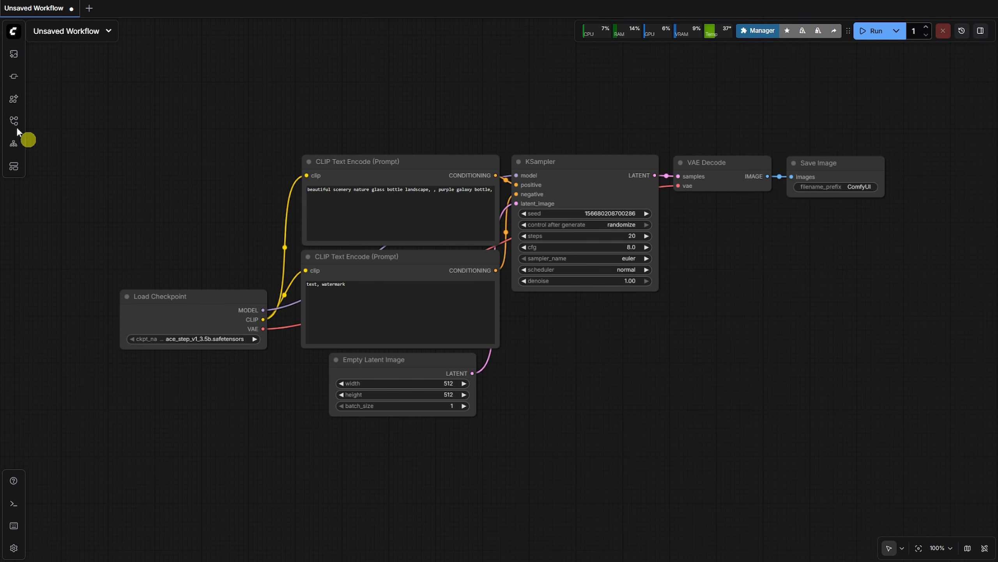
Step: Filter the workflow templates by the LTX-2 model and open the LTX-2 Text to Video template
click(12, 165)
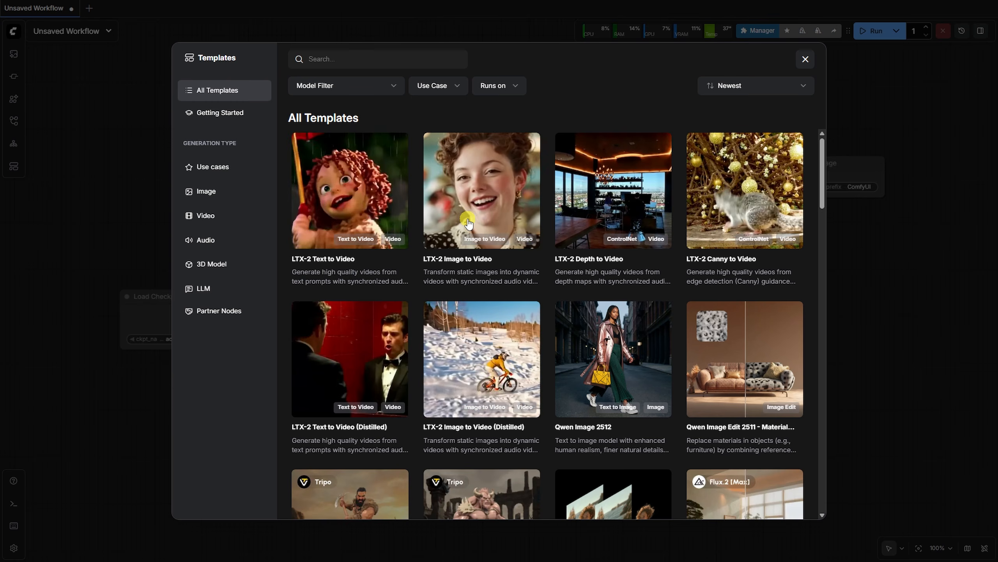
click(378, 86)
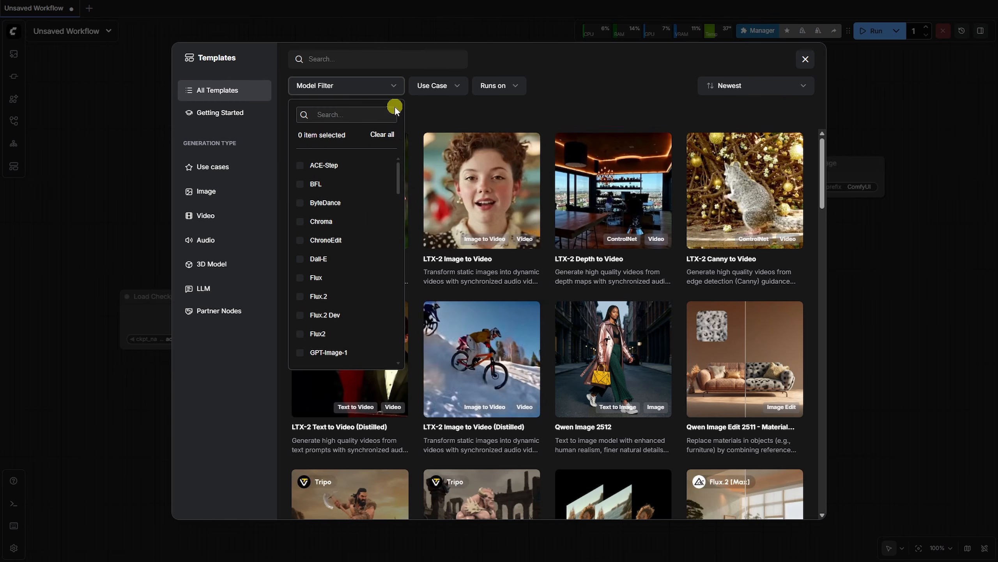
text(ltx)
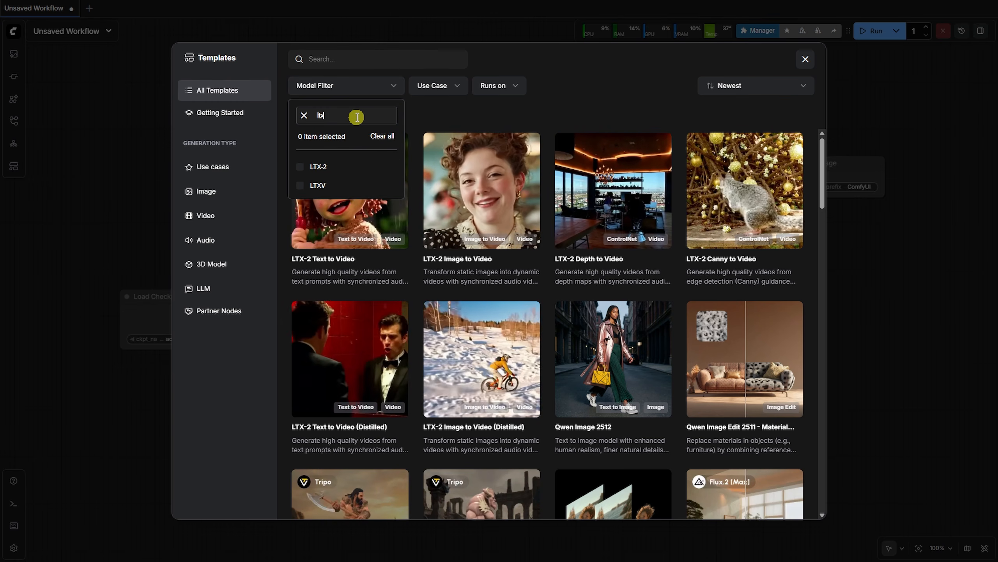
click(300, 168)
click(457, 127)
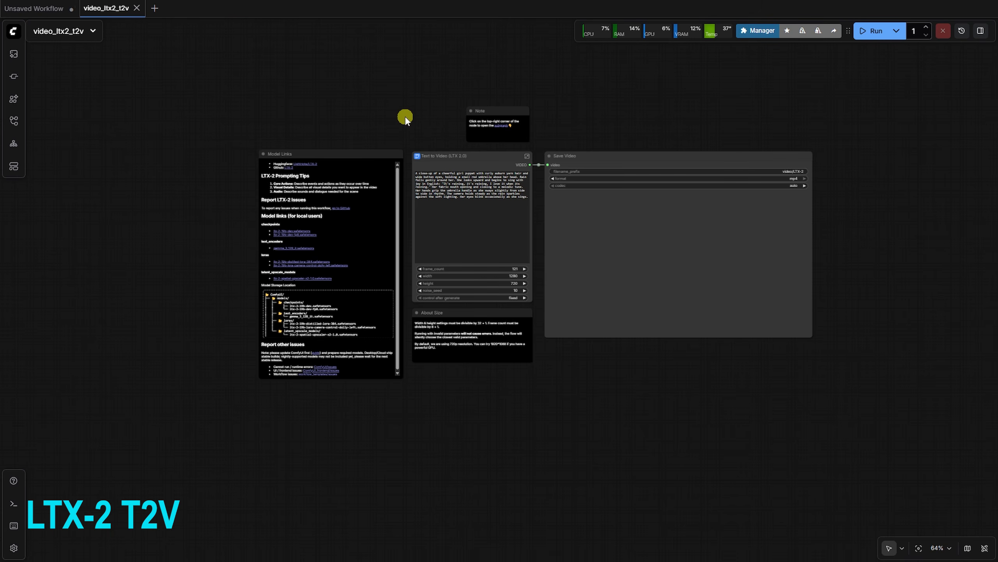
Step: Review the required model links and their storage folders in the Model Links note
scroll(405, 117, up, 10)
drag(78, 325, 168, 178)
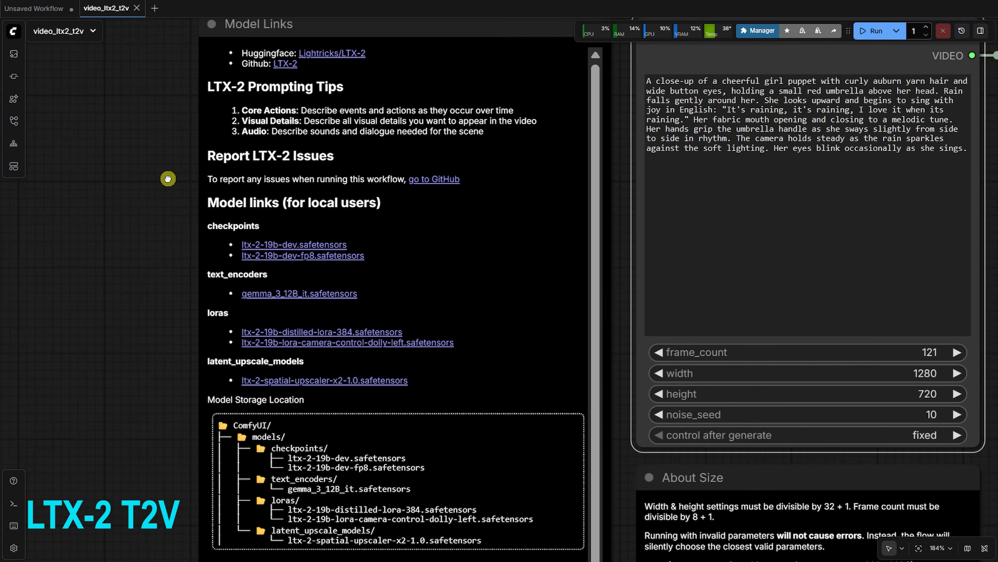
scroll(169, 179, up, 2)
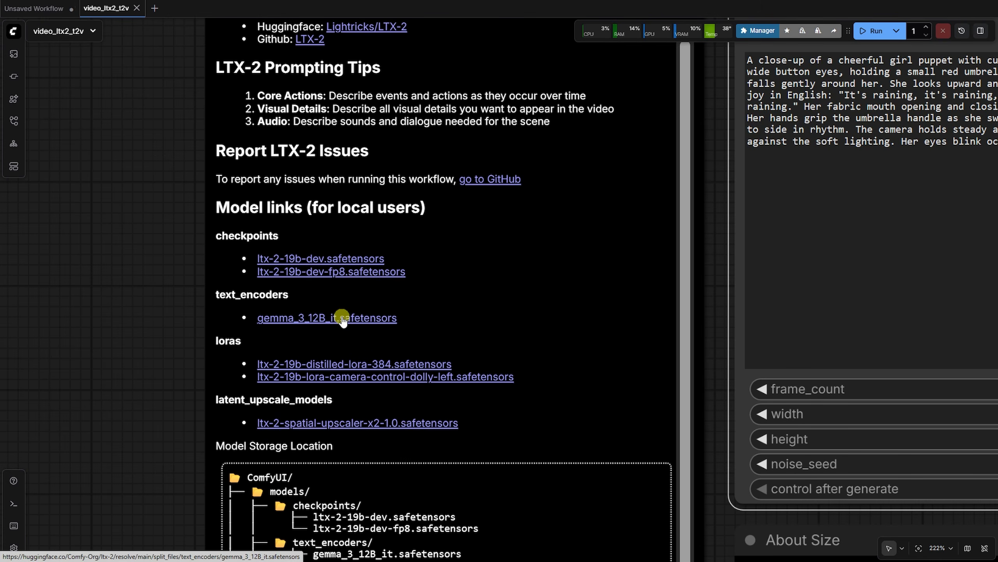
drag(142, 436, 139, 143)
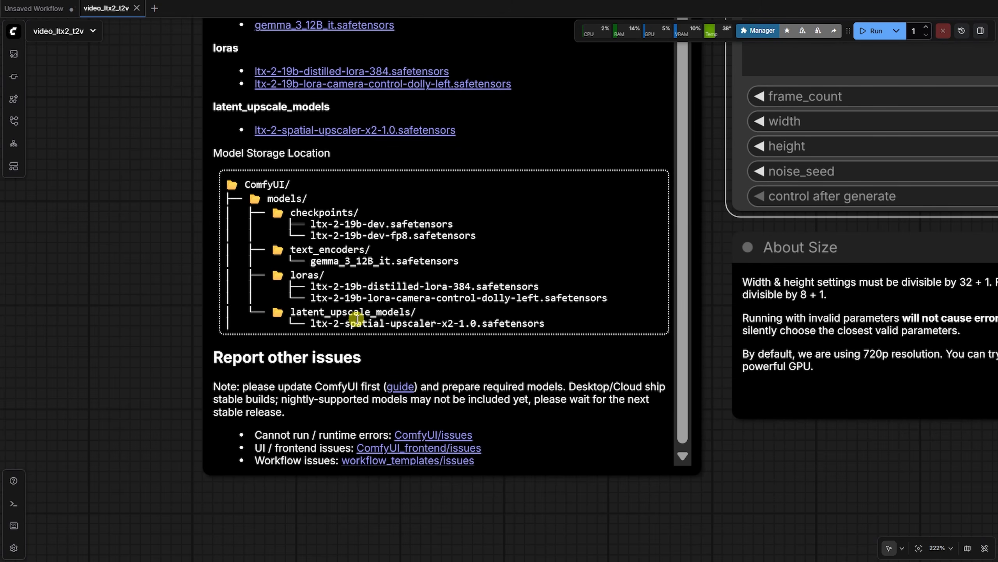
scroll(167, 396, down, 9)
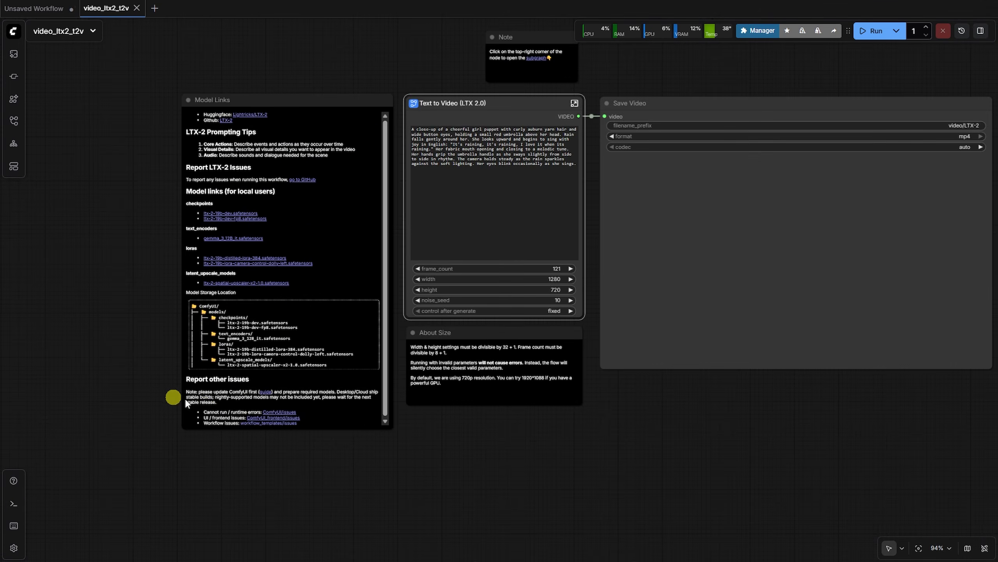
Step: Inspect the subgraph inside the Text to Video (LTX 2.0) node, and return to the main workflow
scroll(521, 244, up, 3)
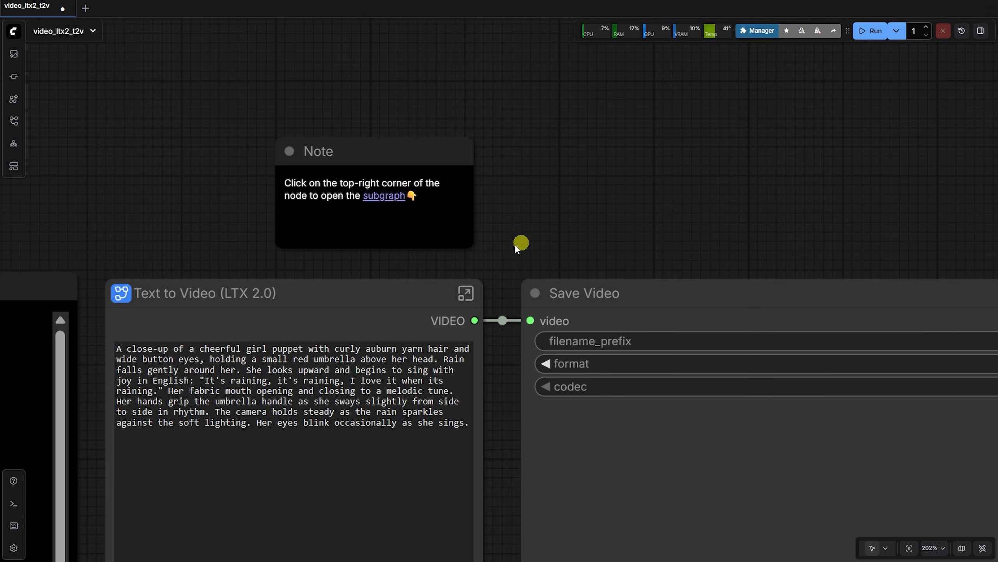
drag(521, 244, 680, 213)
scroll(501, 144, up, 5)
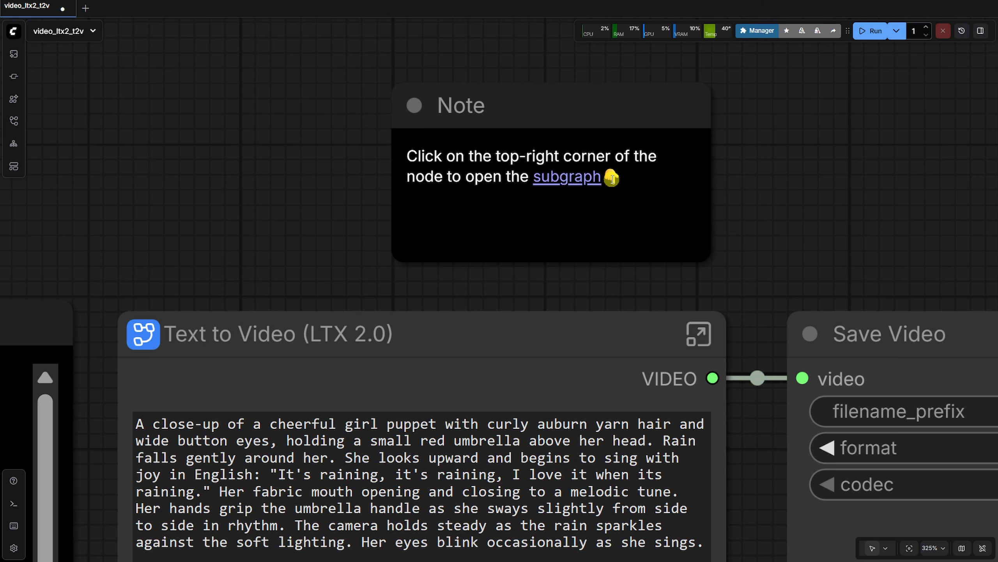
click(698, 333)
scroll(688, 275, down, 5)
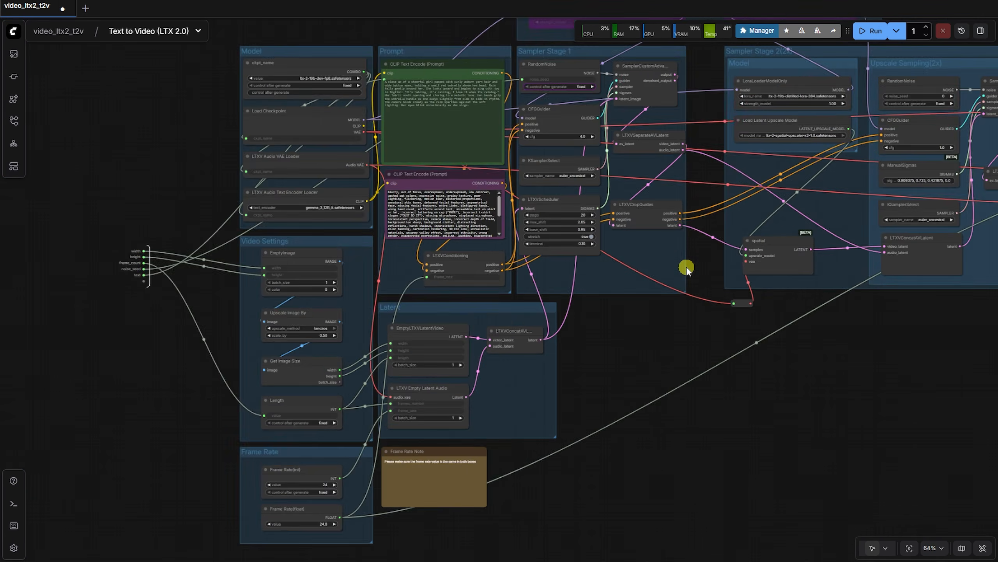
scroll(687, 269, down, 4)
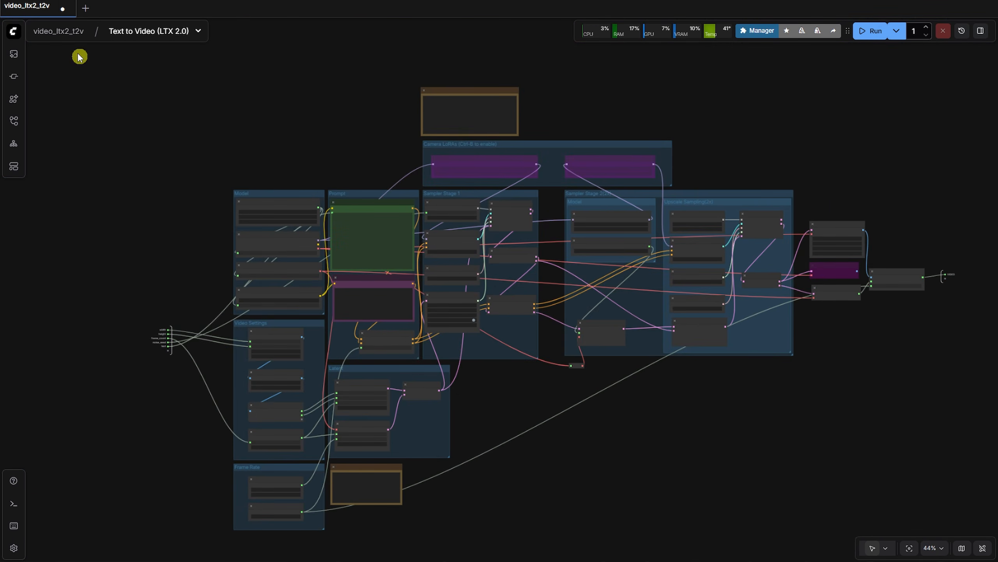
click(60, 33)
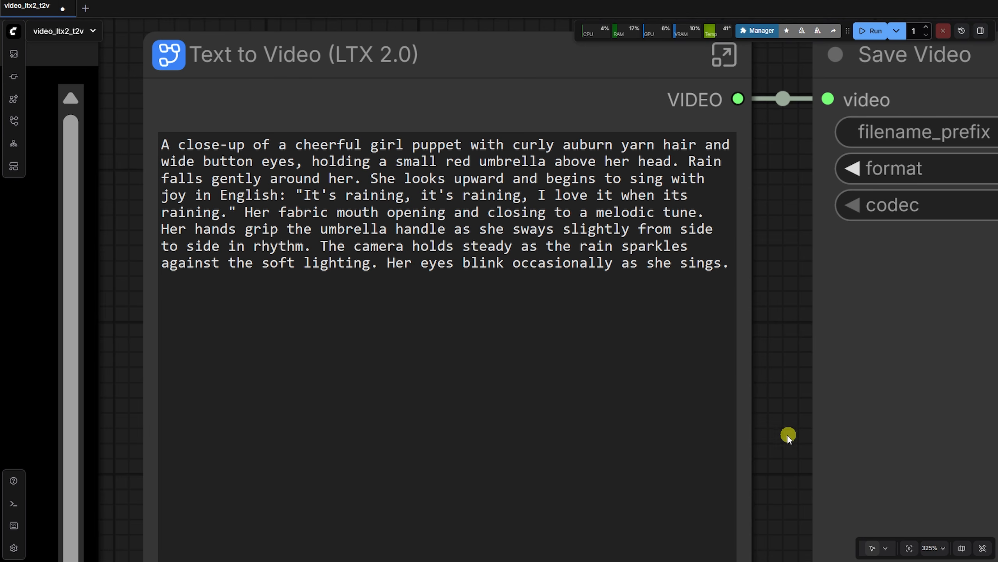
Step: Examine the Text to Video node's frame count, size and seed settings together with the About Size note
drag(783, 442, 773, 168)
scroll(774, 169, down, 4)
drag(766, 226, 706, 213)
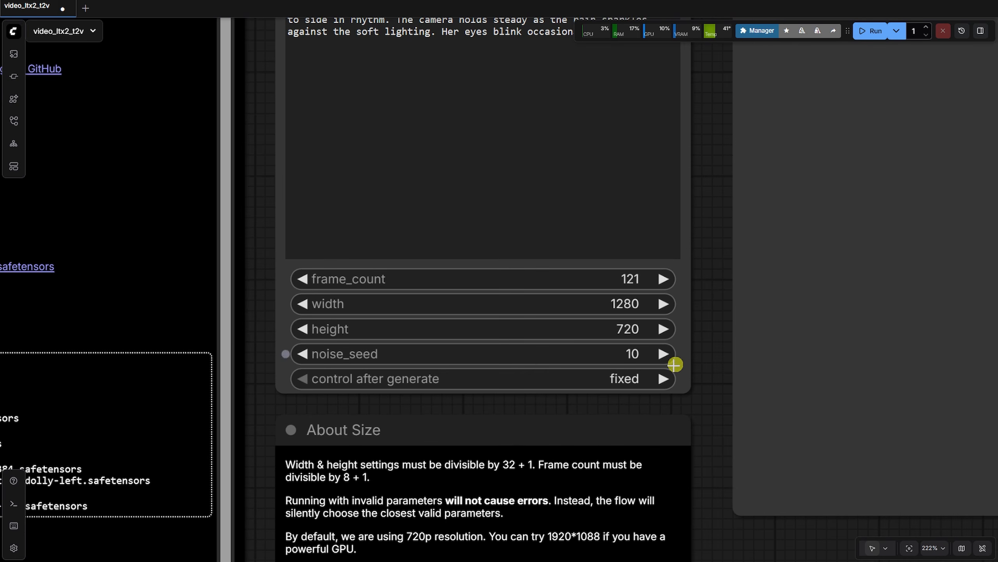
scroll(668, 350, up, 4)
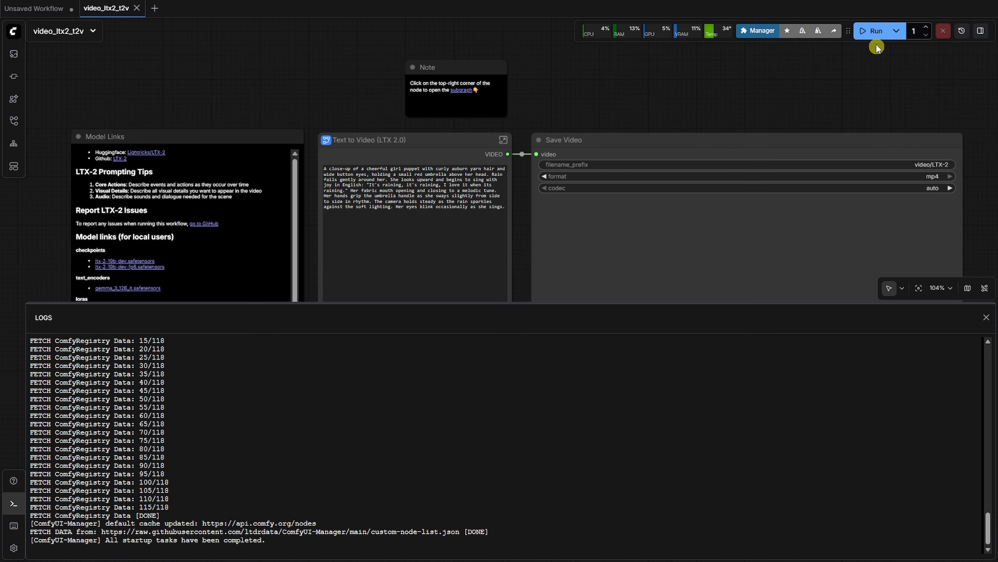
Step: Run the LTX-2 text-to-video workflow and read the dialog it produces
click(873, 31)
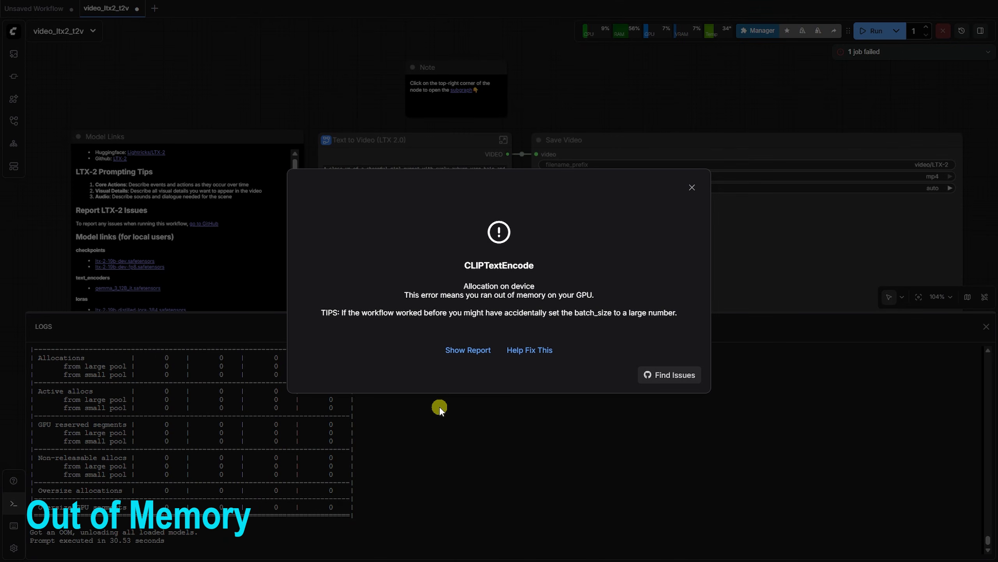
drag(461, 265, 546, 255)
drag(461, 286, 615, 306)
right_click(615, 305)
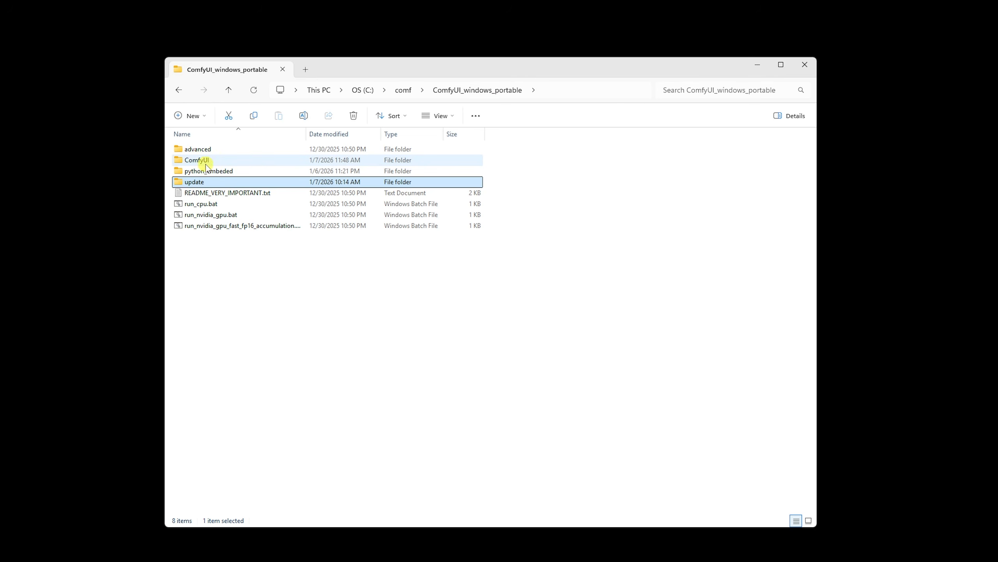
Step: Open the run_nvidia_gpu_disable_api_nodes batch file from ComfyUI's advanced folder in a text editor
click(206, 149)
double_click(206, 149)
right_click(205, 148)
click(222, 167)
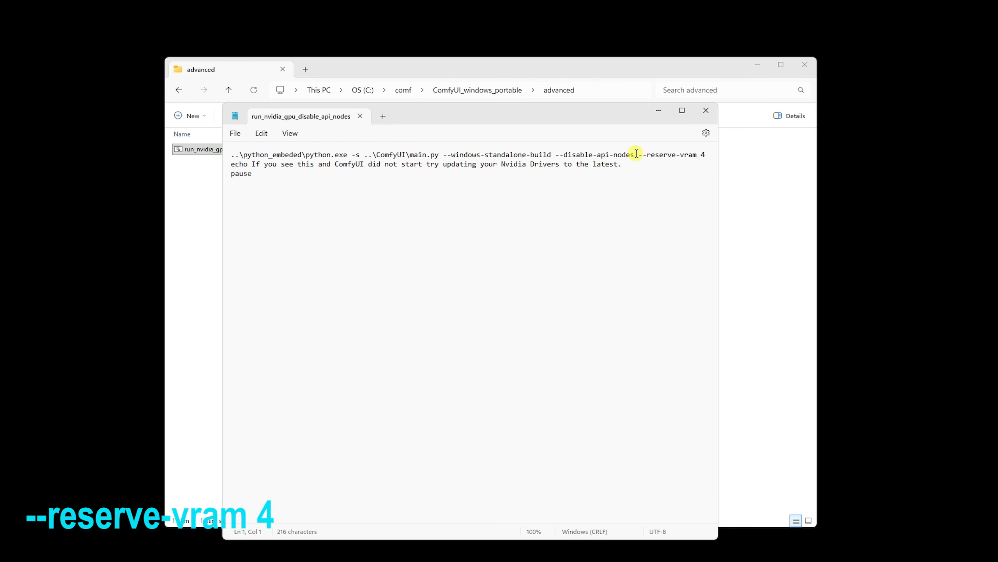
Step: Try replacing the --reserve-vram 4 launch argument with --novram in the batch file, and undo the replacement
shift+click(705, 155)
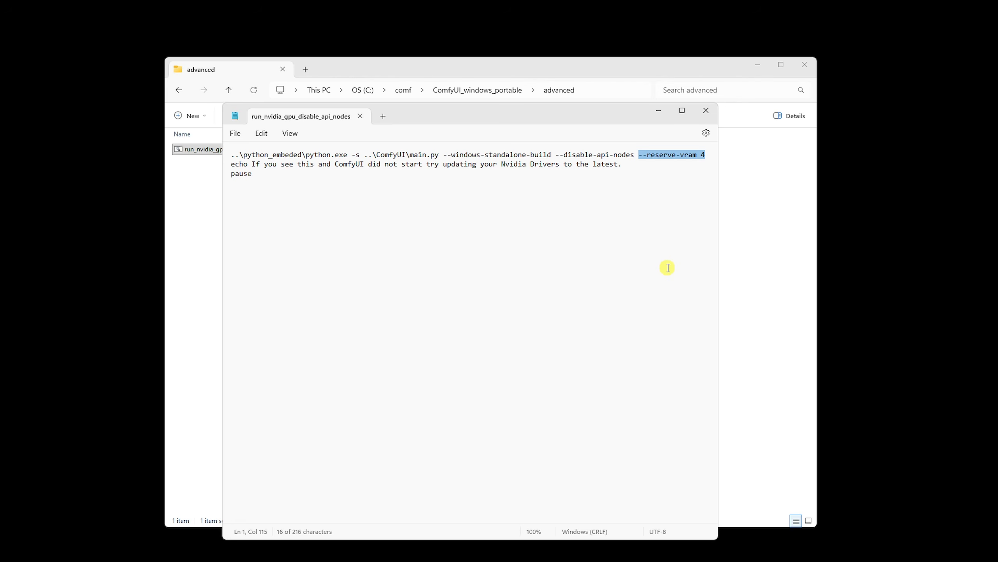
text(--)
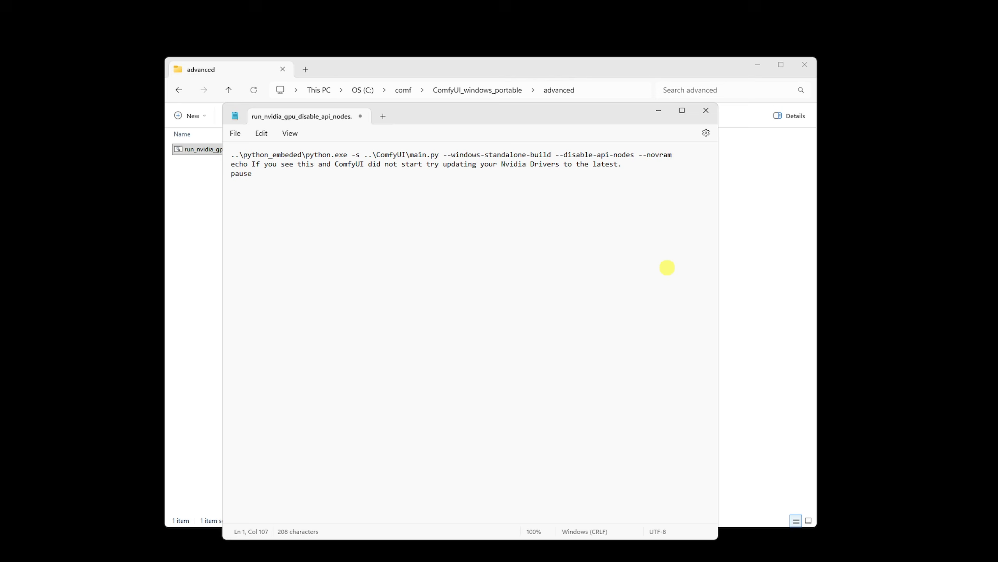
key(ctrl+z)
click(667, 268)
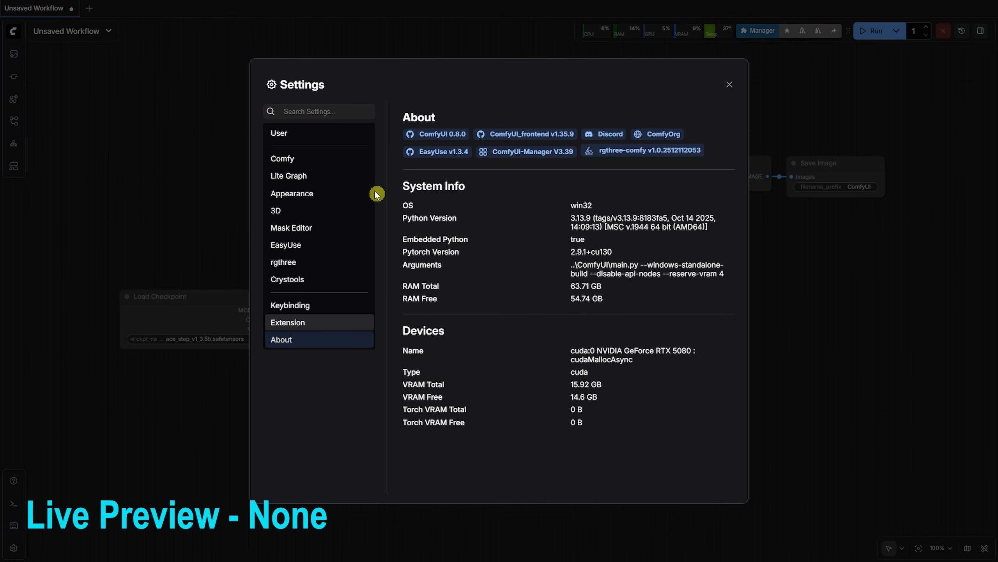
Step: Set the Live preview method to none in the Comfy settings and close the settings
click(337, 158)
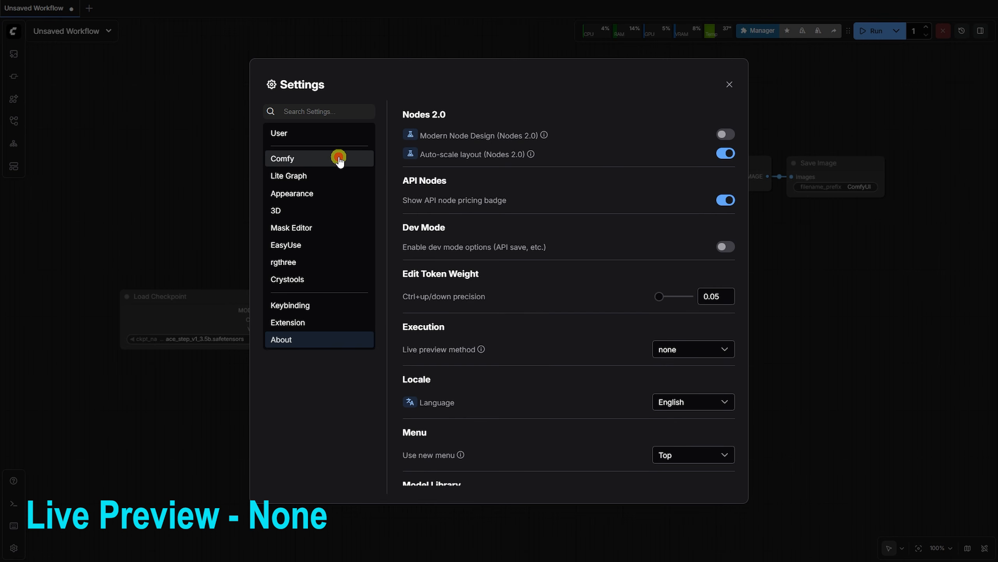
click(708, 349)
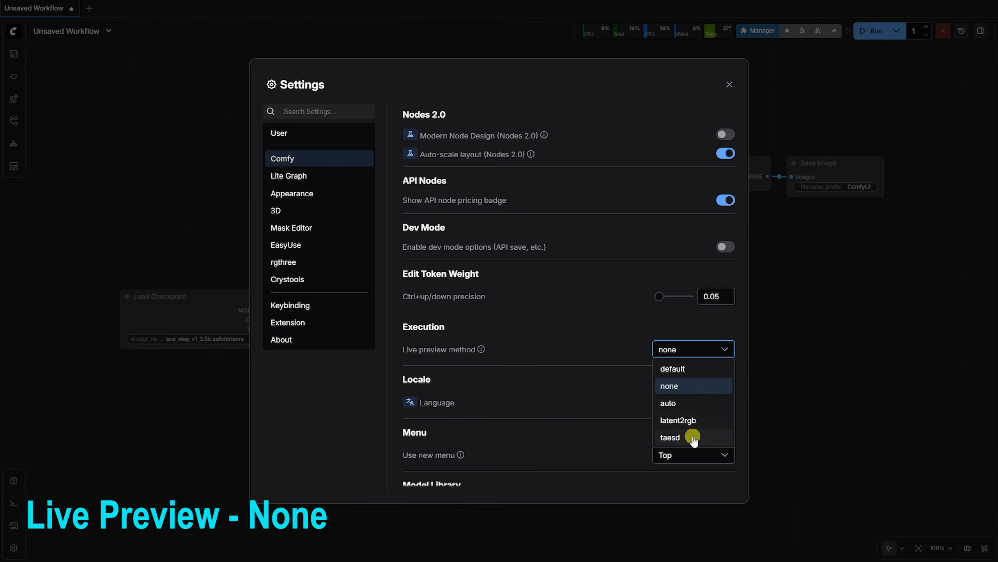
click(687, 385)
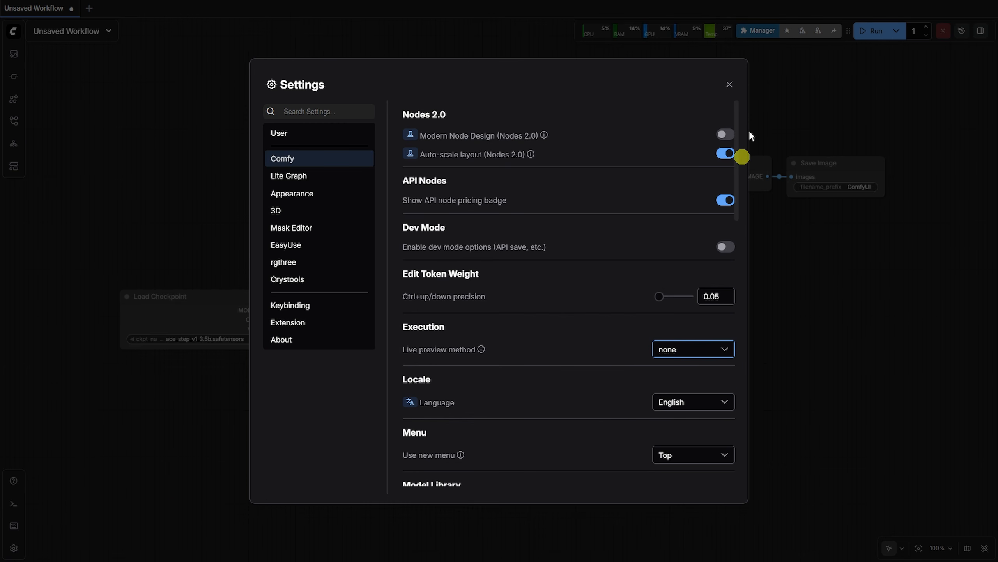
click(726, 86)
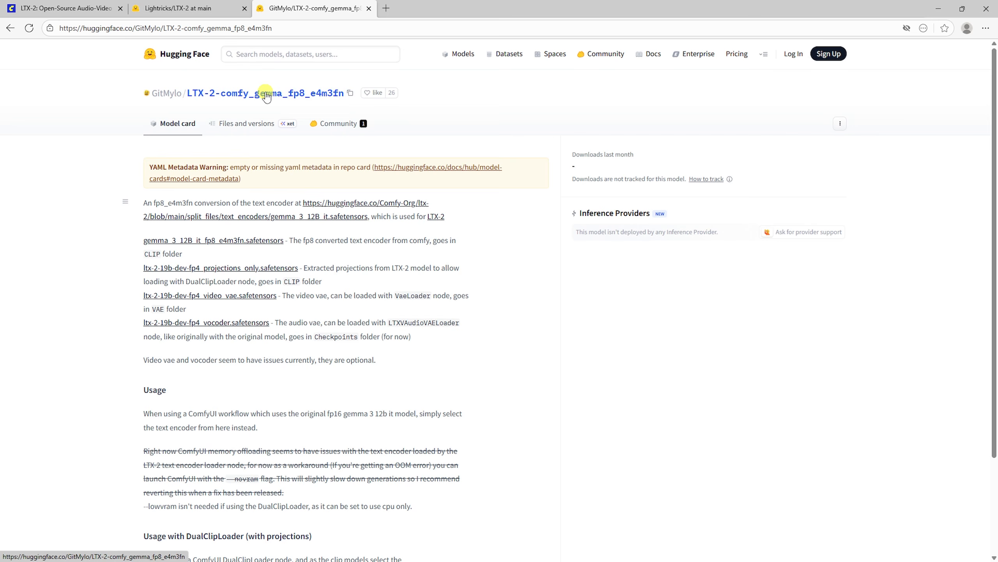
Step: View the LTX-2-comfy_gemma_fp8_e4m3fn repository's files and set the LTXV Audio Text Encoder Loader's text encoder to gemma_3_12B_it_fp8_e4m3fn.safetensors
click(239, 123)
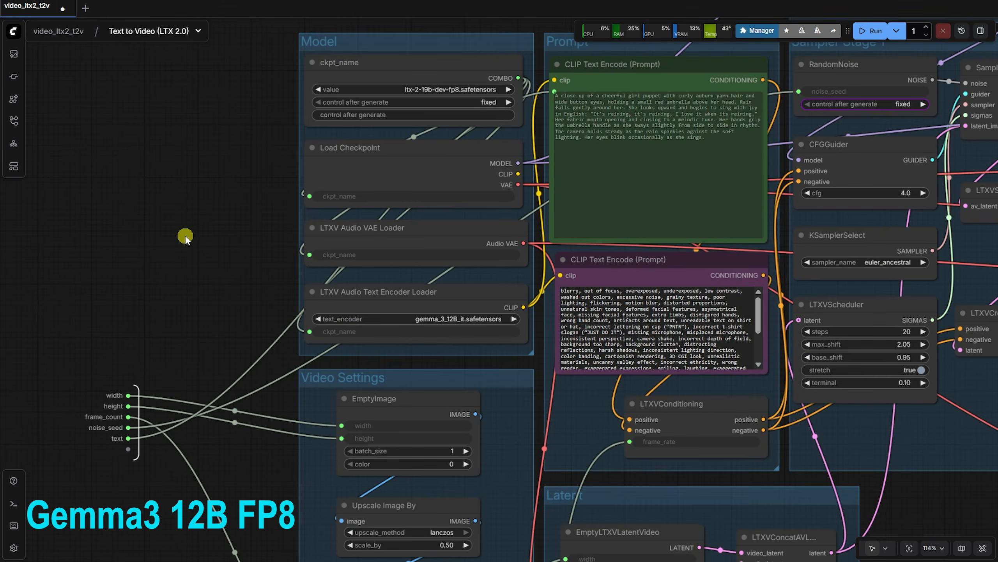
scroll(185, 236, up, 10)
click(519, 321)
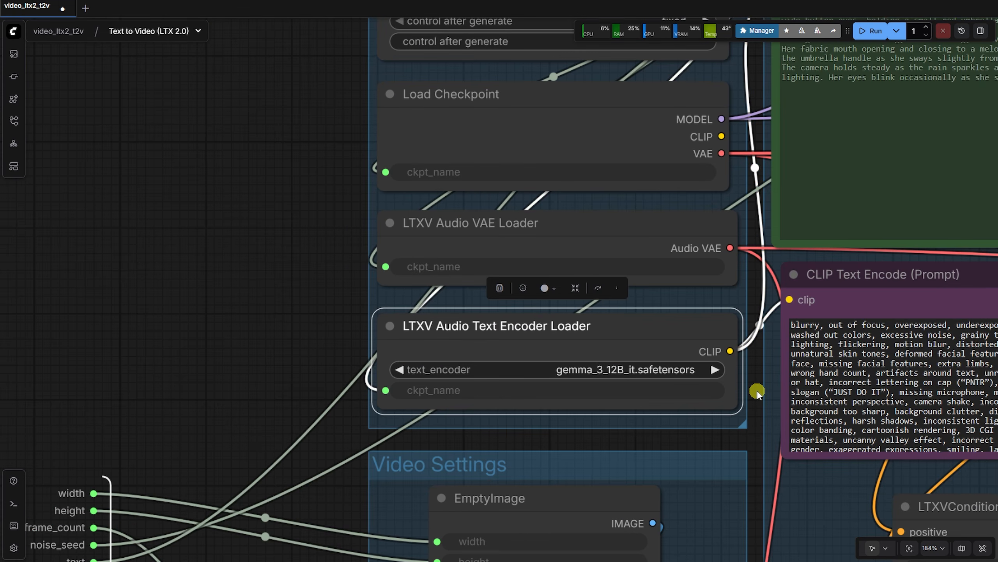
scroll(748, 391, up, 4)
click(668, 363)
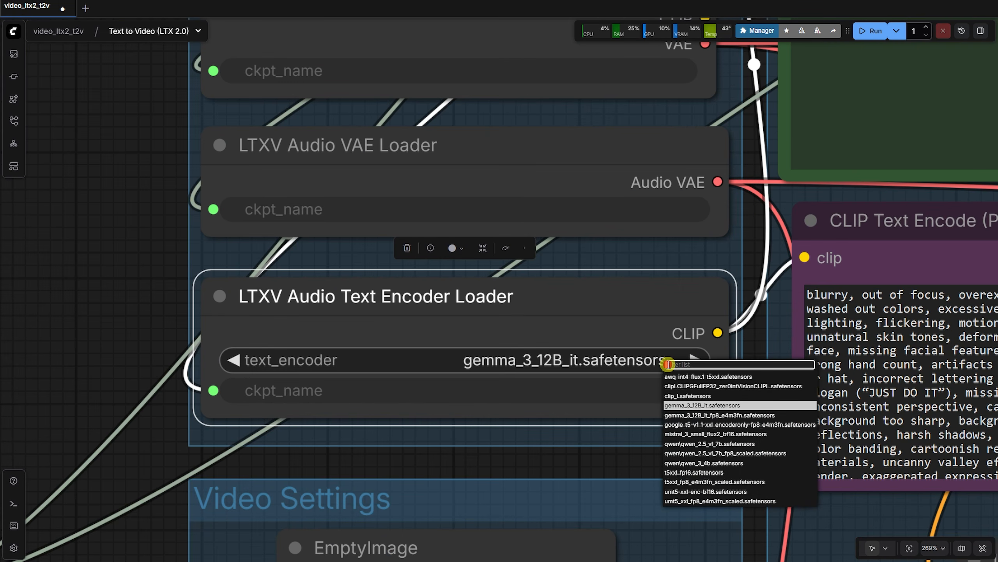
click(703, 415)
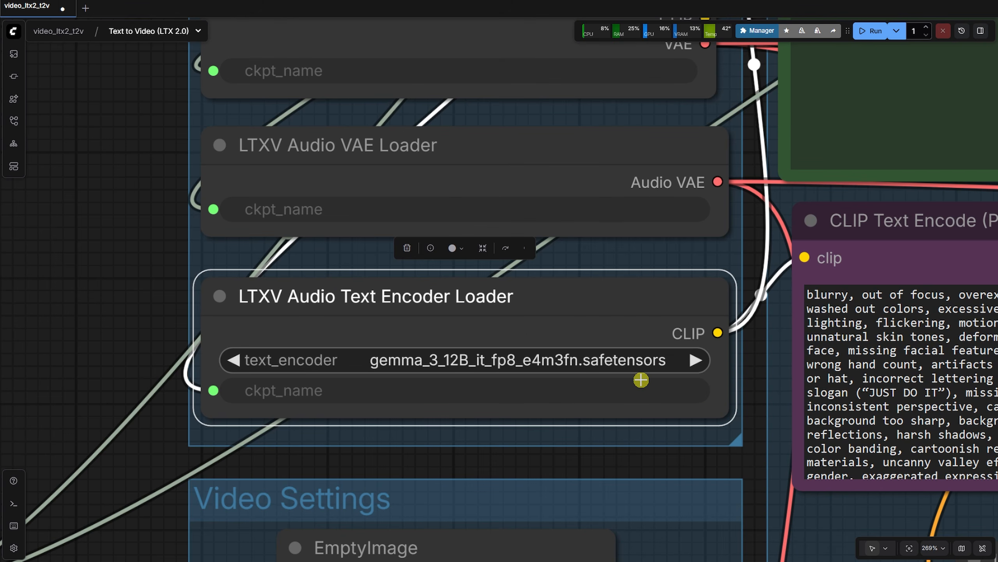
Step: Examine the subgraph's LTXVScheduler, the audio text encoder and VAE loaders, and the video and audio nodes in the Latent group
scroll(641, 380, down, 15)
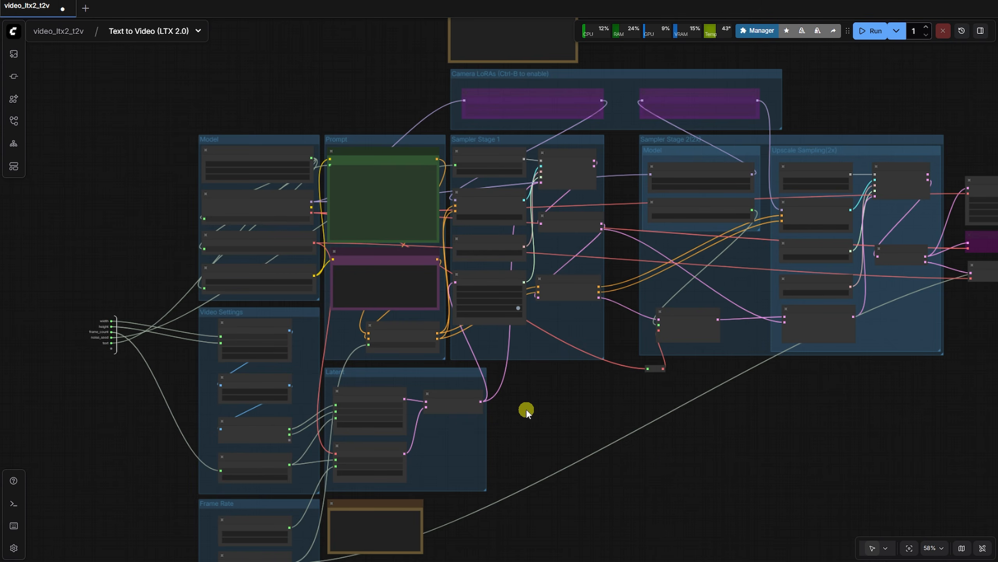
scroll(486, 357, up, 8)
click(487, 196)
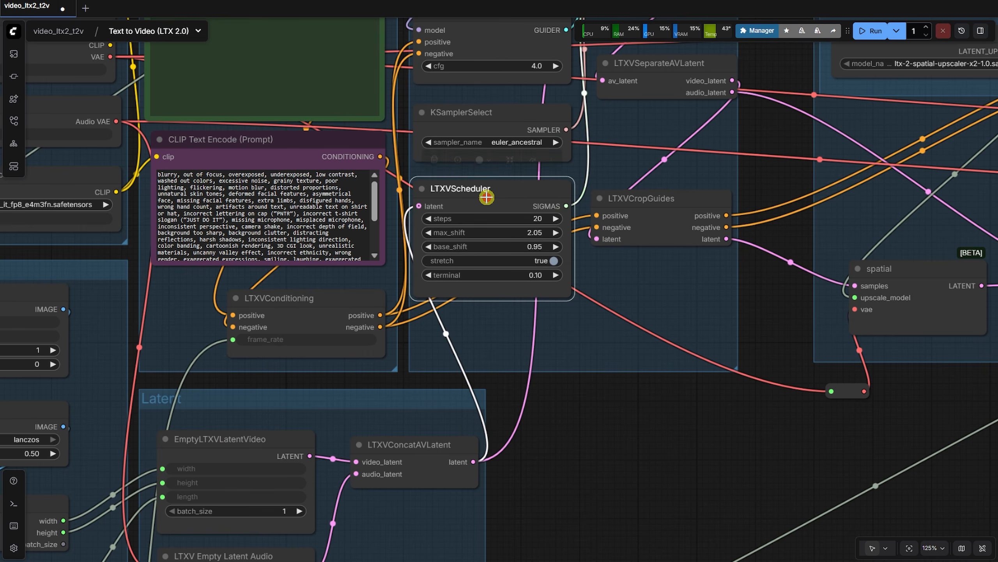
drag(565, 441, 895, 549)
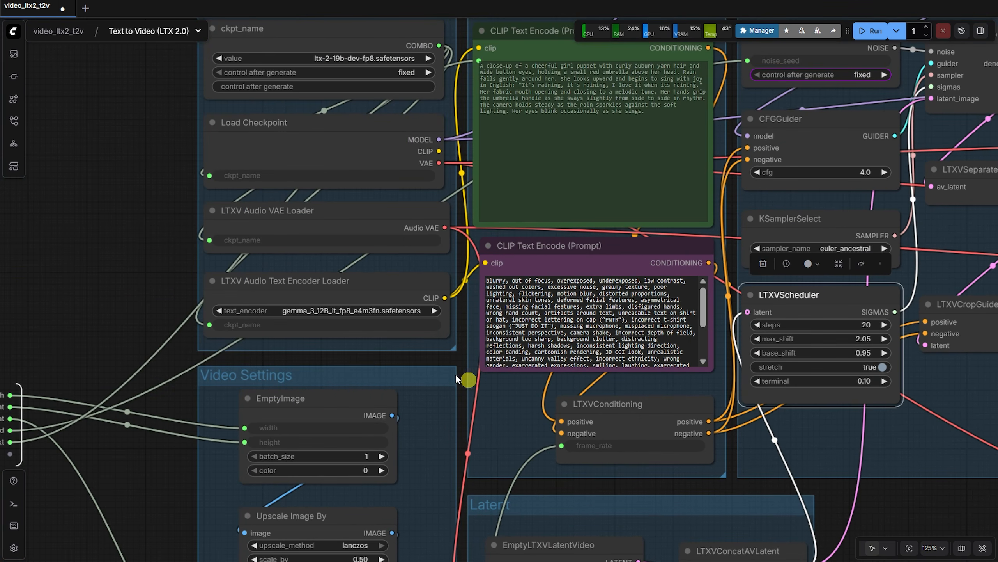
click(337, 294)
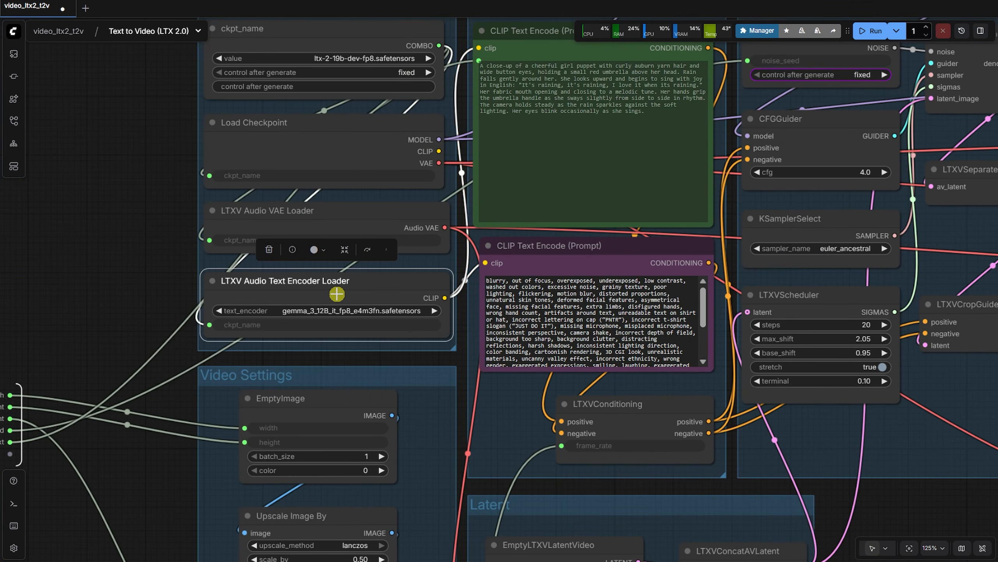
click(334, 221)
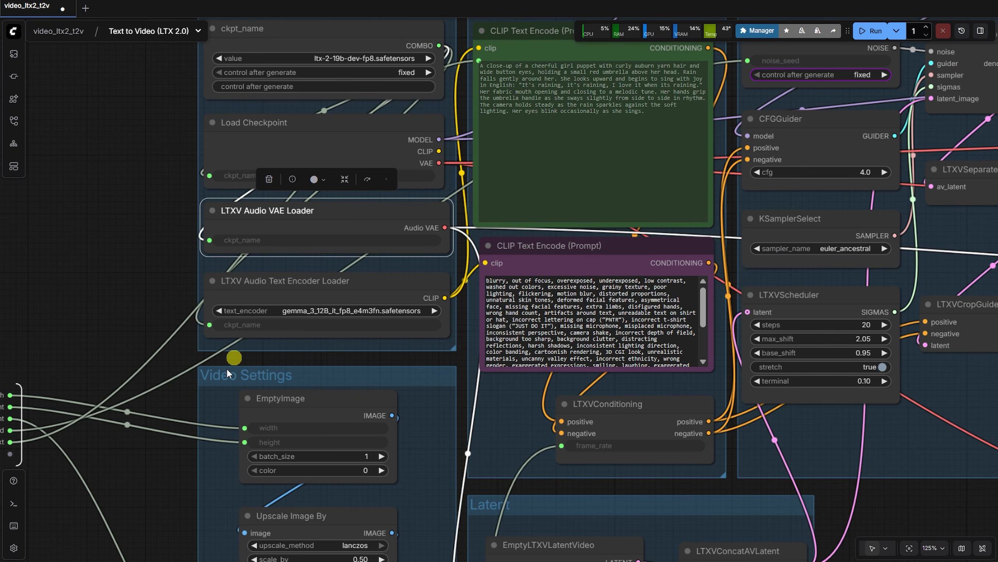
drag(130, 436, 10, 205)
click(488, 396)
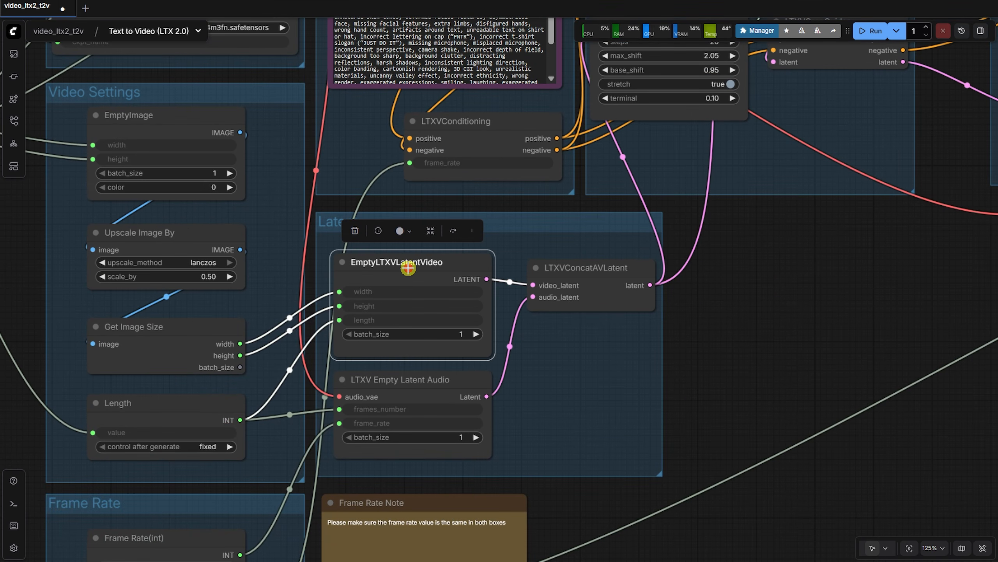
click(508, 509)
click(608, 278)
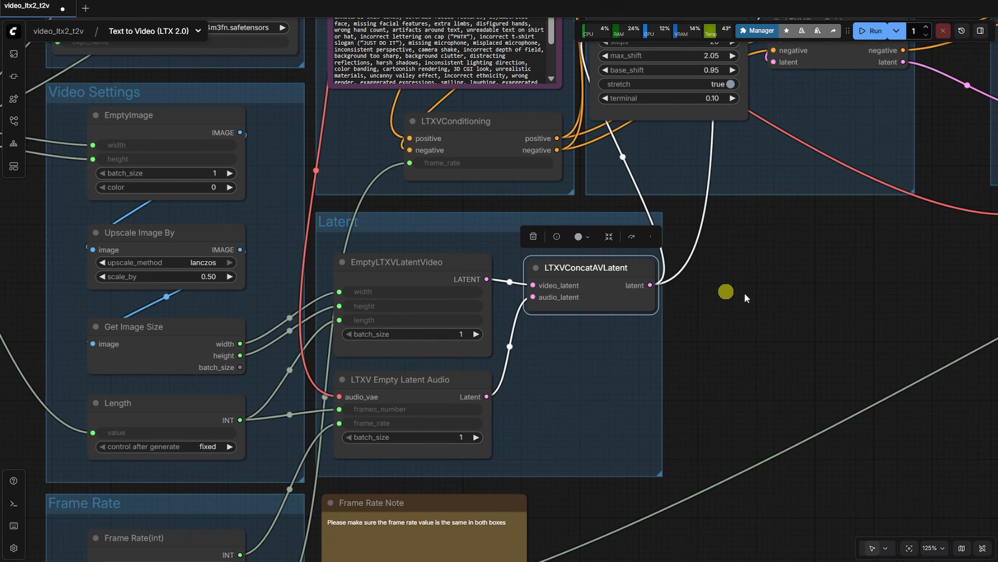
Step: Examine how Sampler Stage 1 connects to the Sampler Stage 2(2x) upscaling group, and review the overall subgraph layout
scroll(533, 457, down, 7)
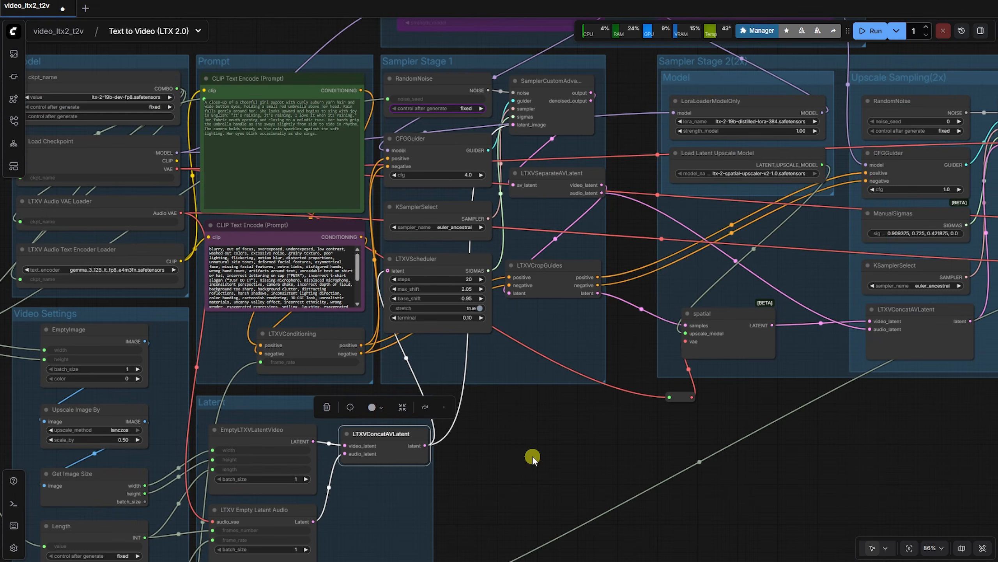
scroll(653, 468, up, 3)
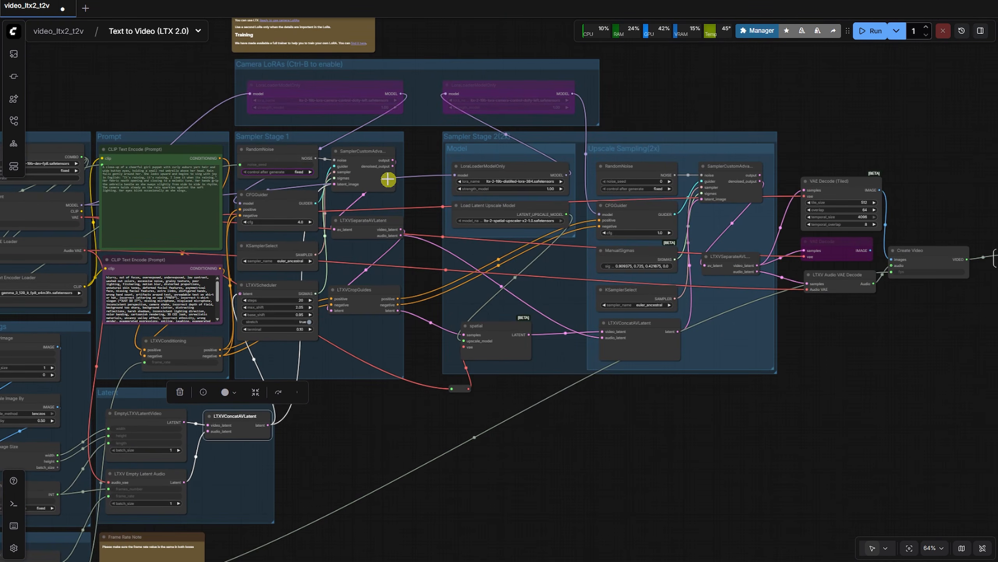
scroll(379, 140, up, 2)
click(502, 137)
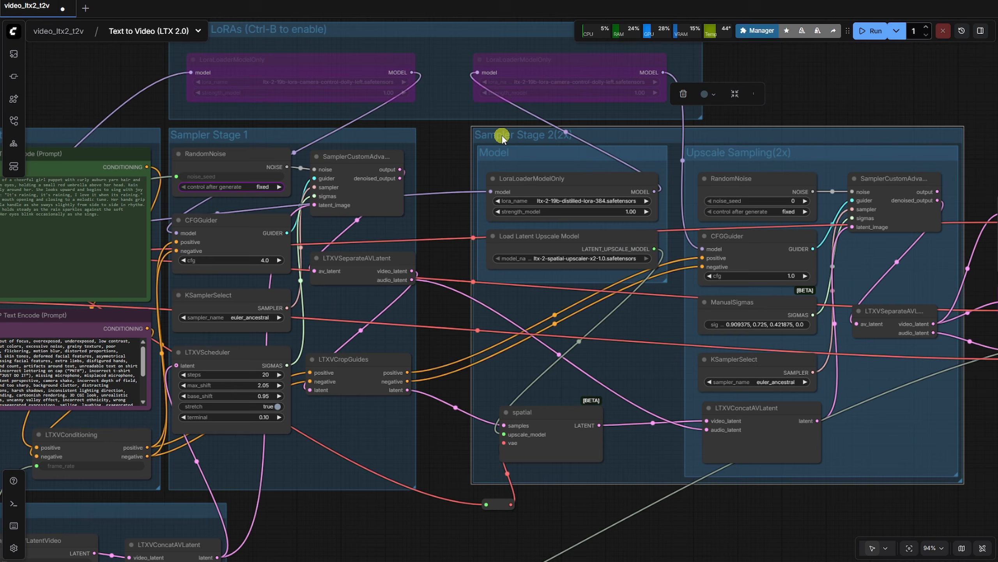
scroll(453, 161, down, 7)
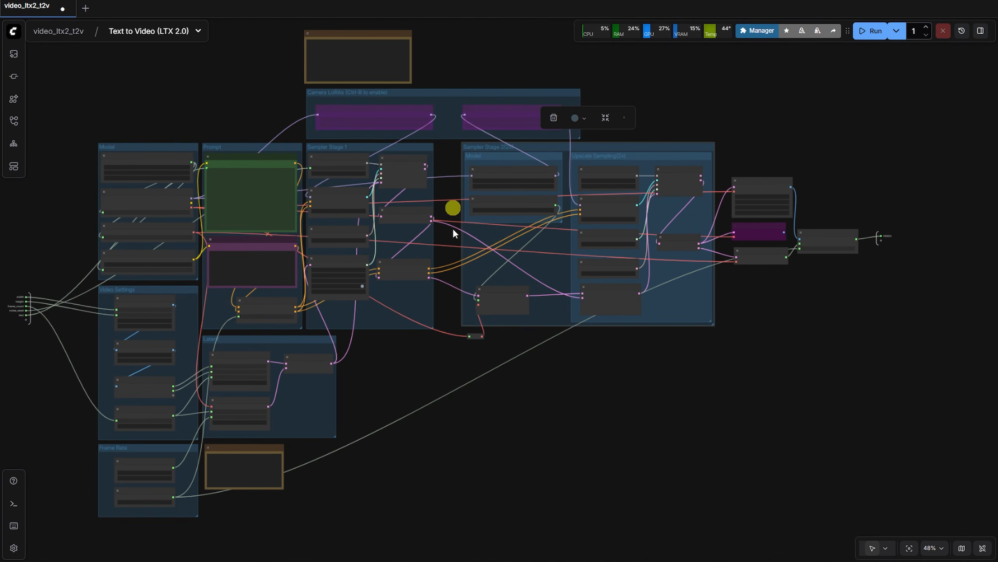
drag(409, 379, 535, 392)
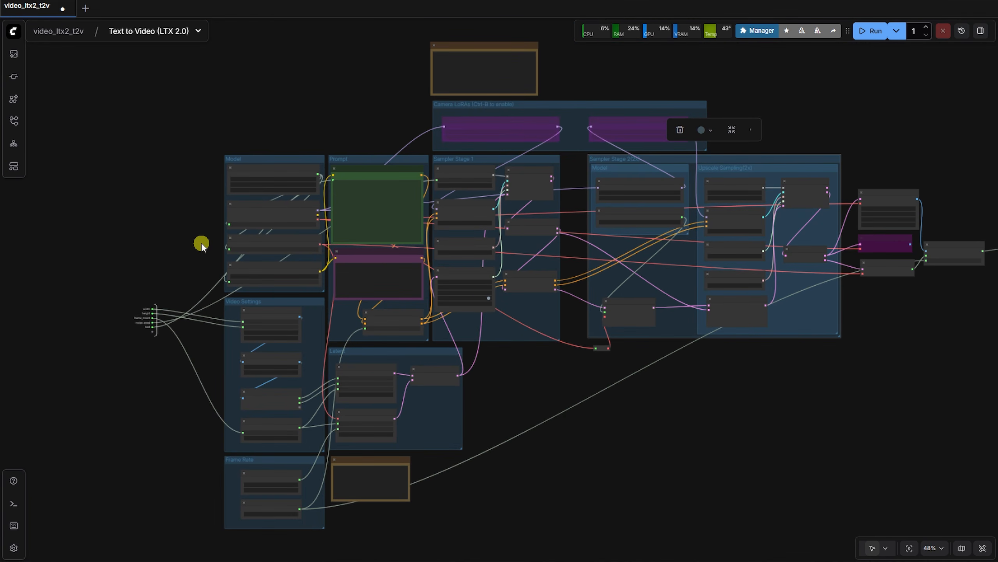
scroll(202, 243, up, 8)
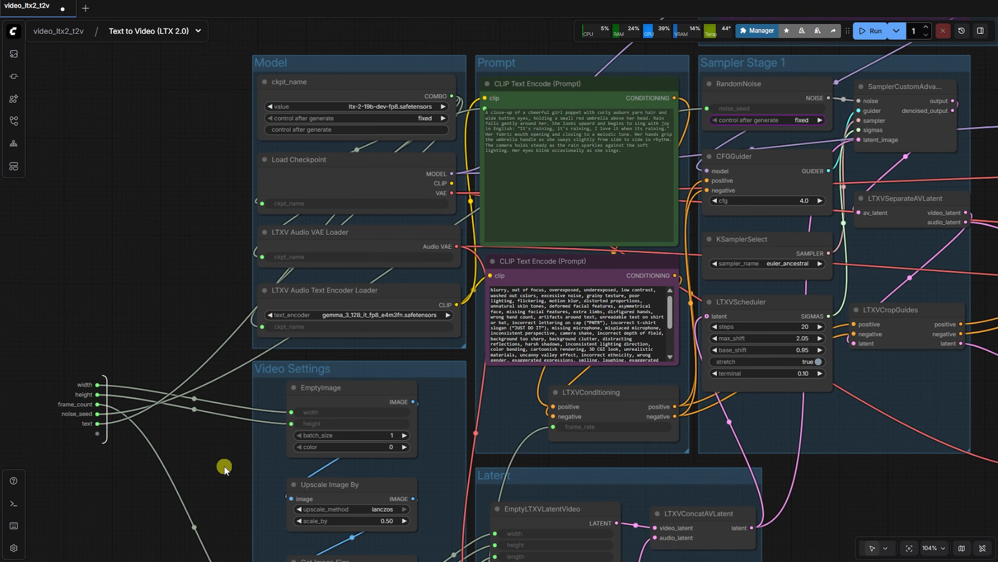
scroll(225, 467, down, 2)
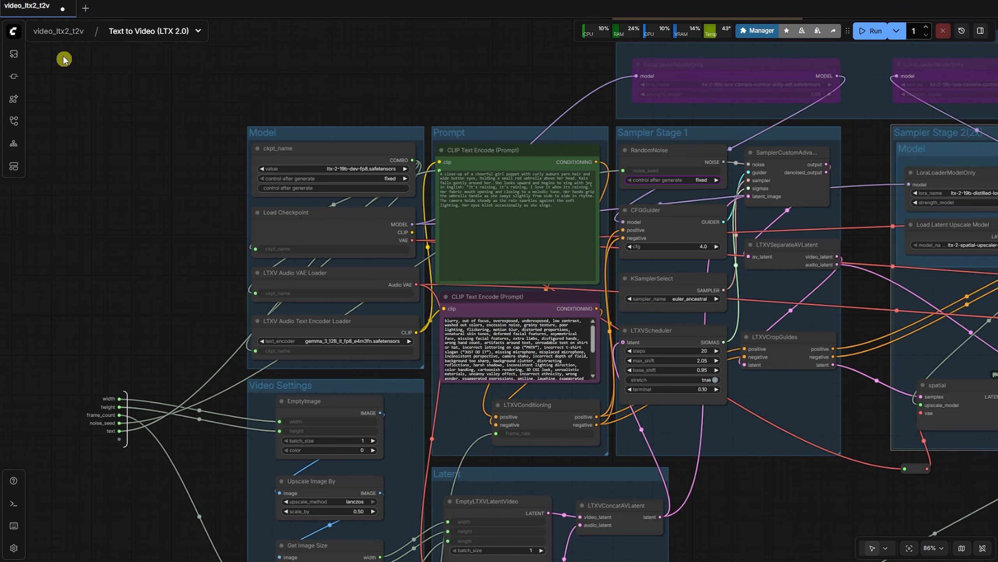
Step: Return to the top-level video_ltx2_t2v workflow and inspect the prompt in the Text to Video (LTX 2.0) node
click(58, 31)
drag(728, 179, 686, 317)
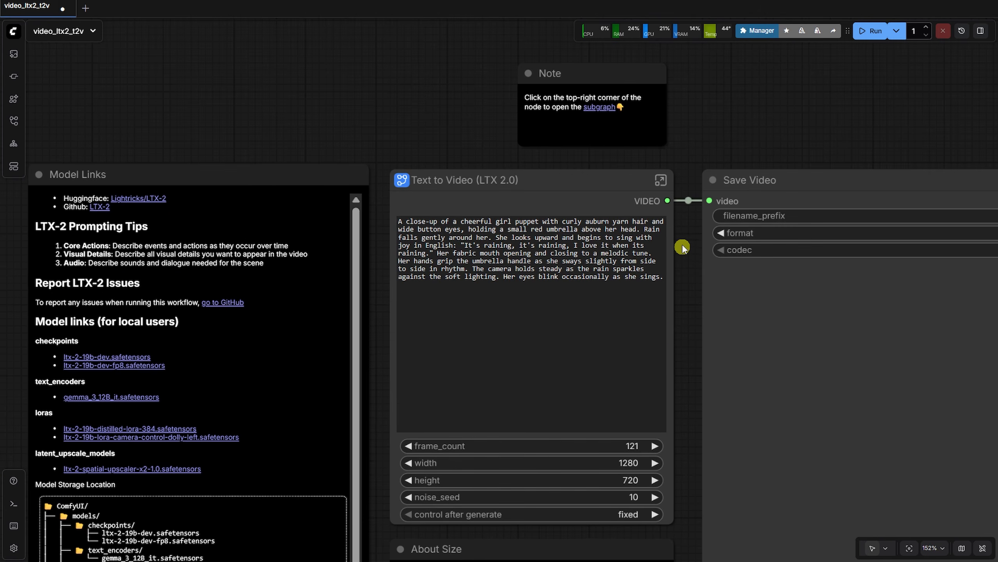
scroll(682, 247, up, 4)
scroll(683, 234, up, 2)
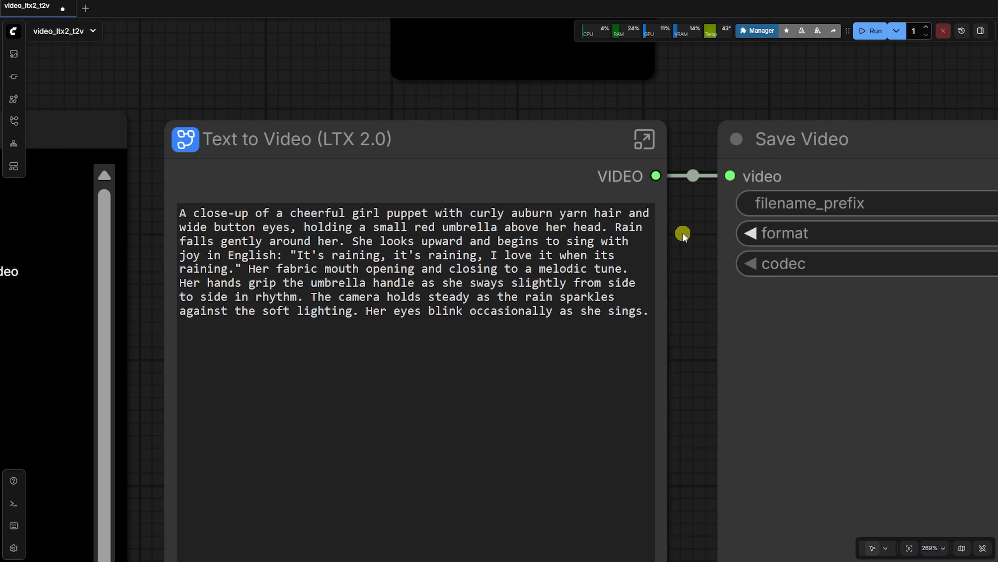